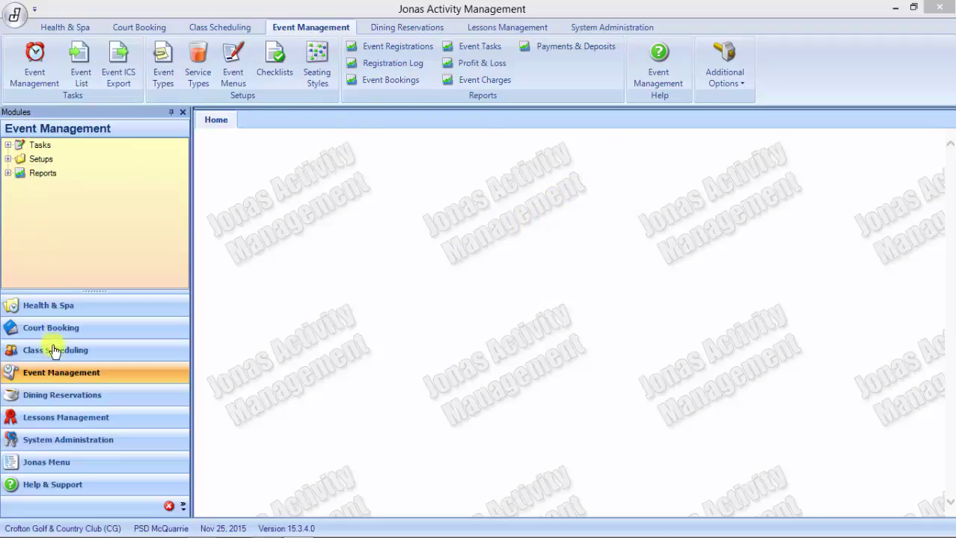
- Open the Forms listing found under the System Administration module's activity setups
left_click(43, 439)
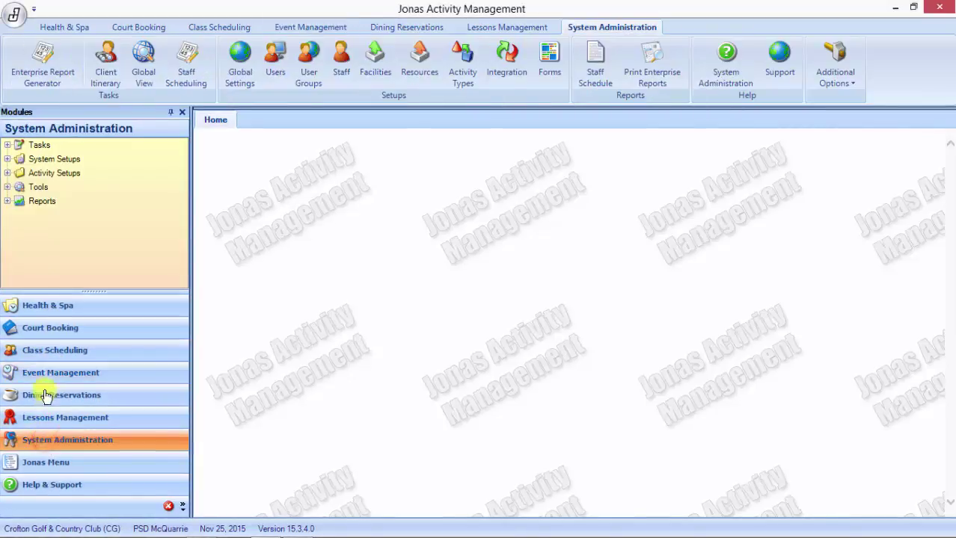
left_click(7, 173)
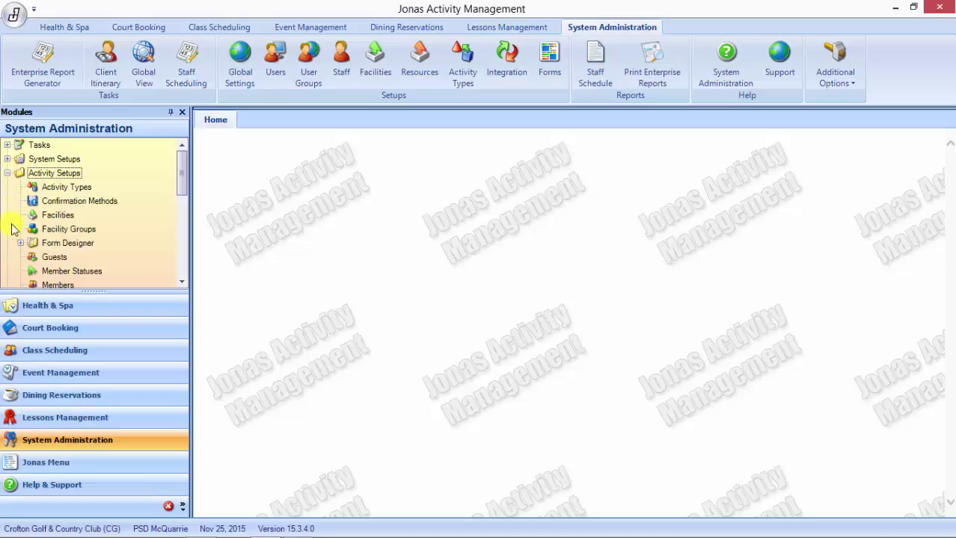
left_click(21, 244)
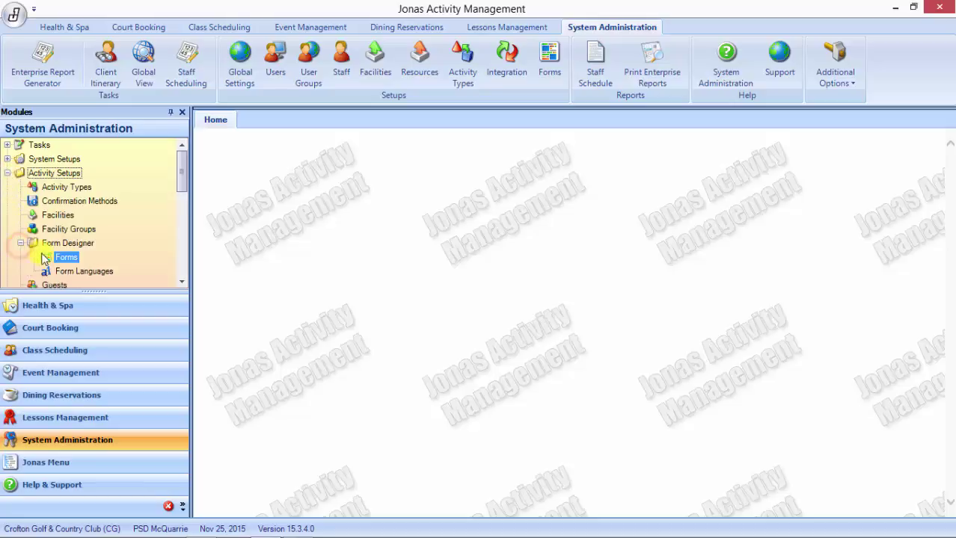
left_click(66, 257)
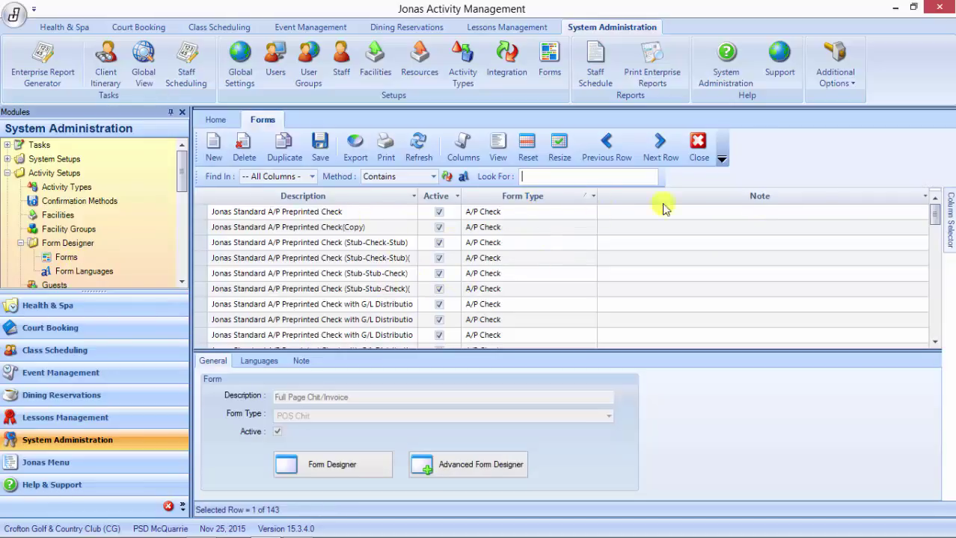
- Find the Event Order templates in the forms list and widen the Description column to fit their full names
mouse_move(949, 217)
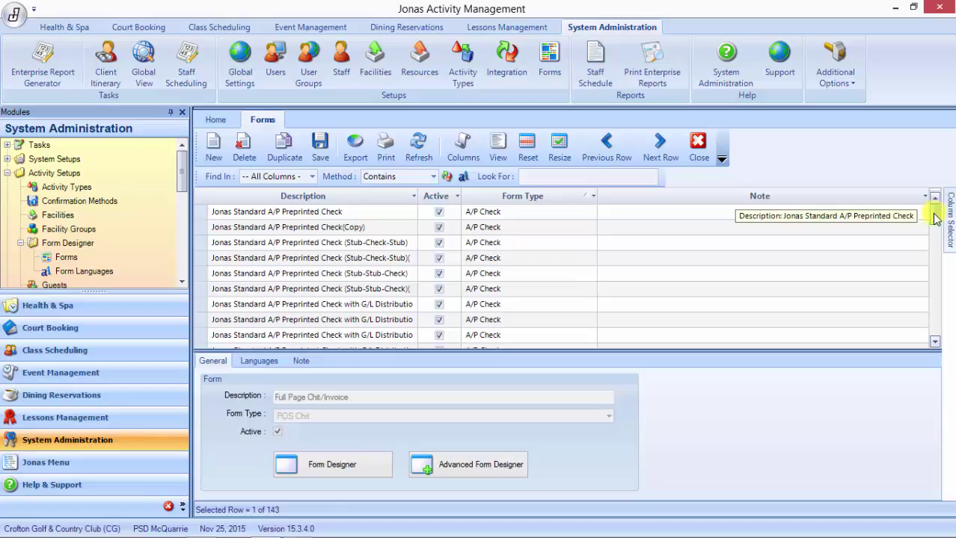
left_click_drag(935, 217, 935, 243)
left_click(682, 290)
scroll(582, 311, "down", 5)
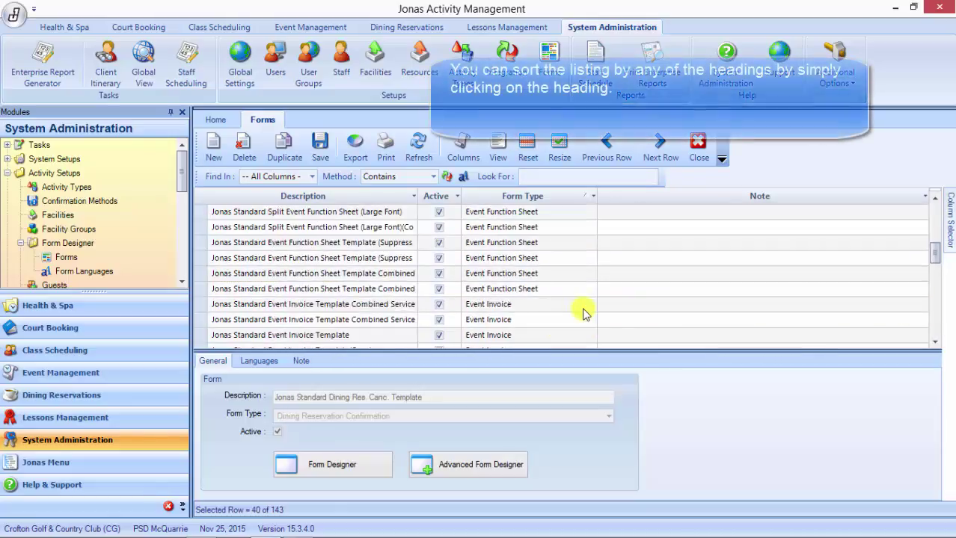
scroll(585, 312, "up", 2)
scroll(584, 314, "up", 1)
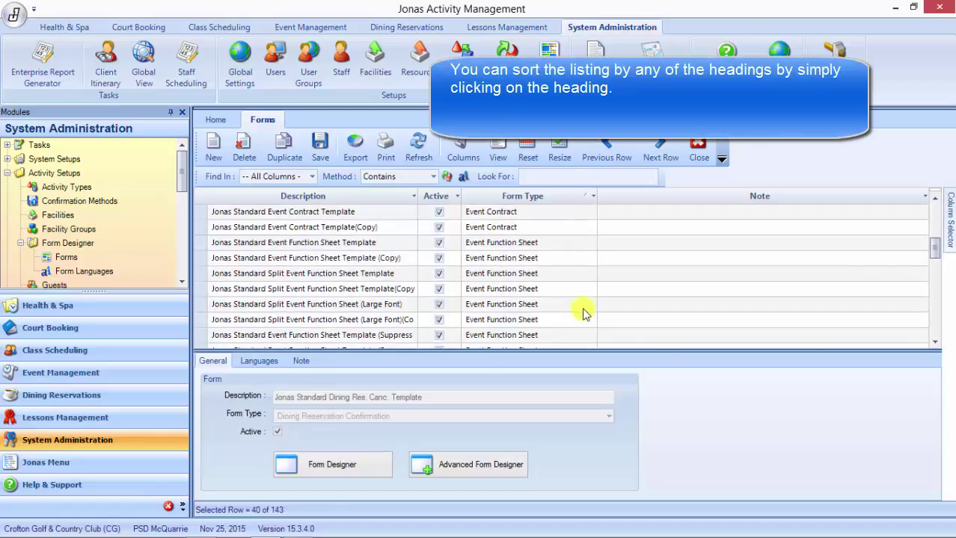
scroll(585, 314, "down", 3)
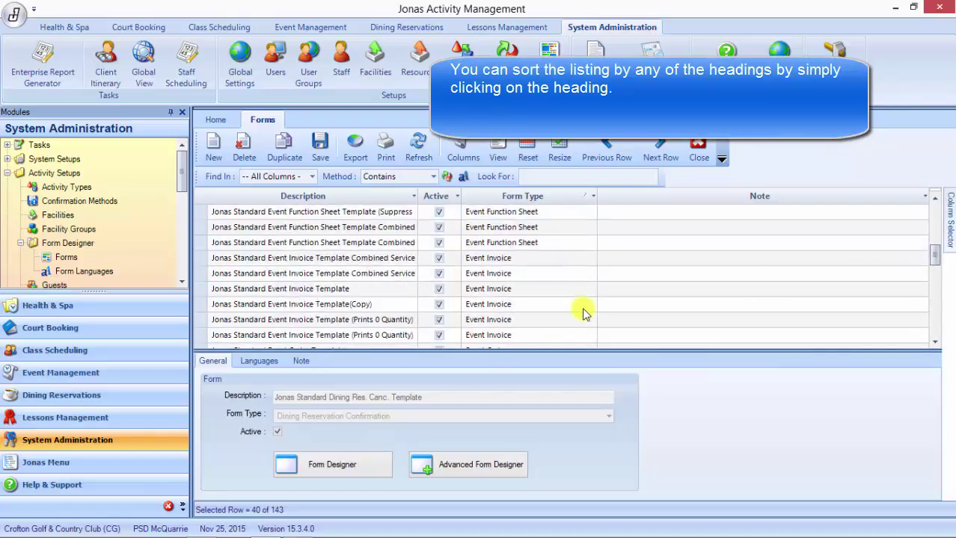
scroll(584, 312, "down", 2)
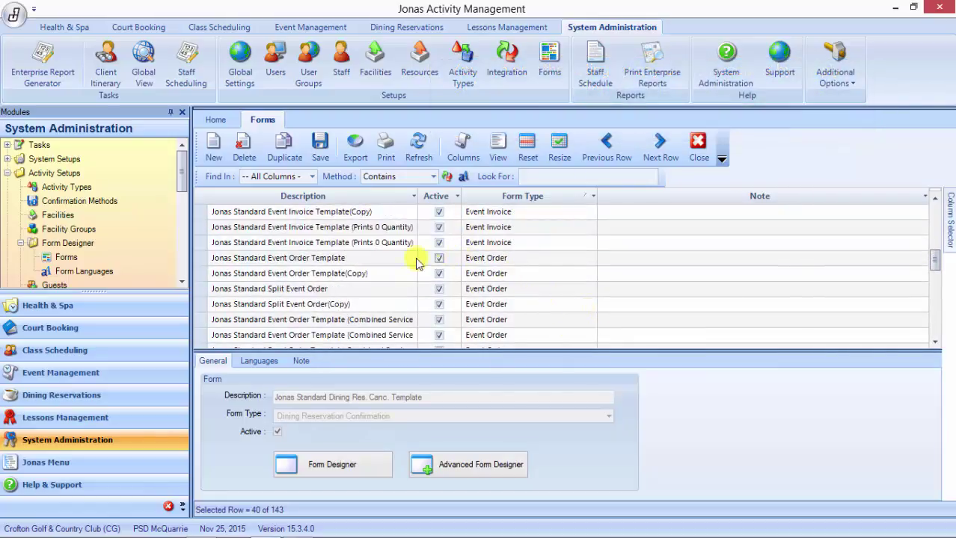
left_click(416, 259)
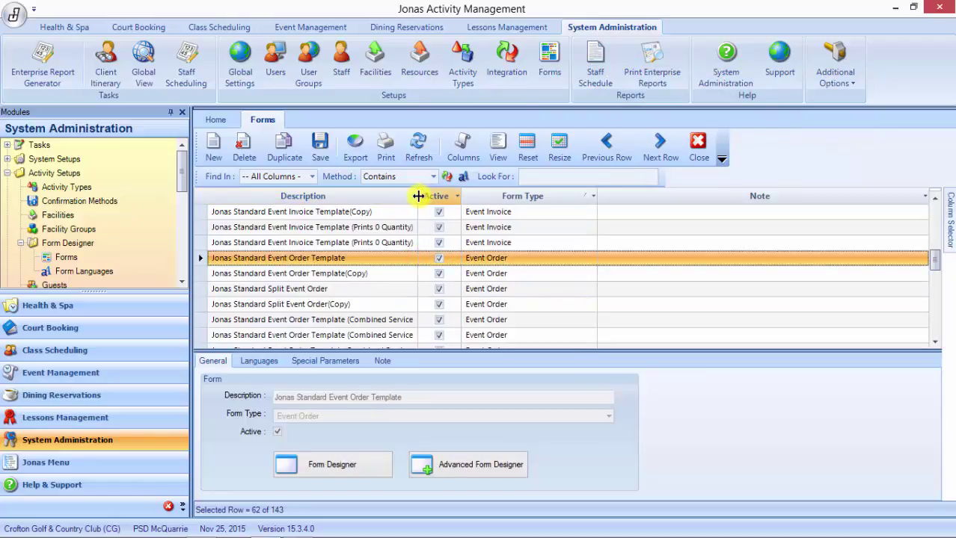
left_click_drag(418, 196, 533, 197)
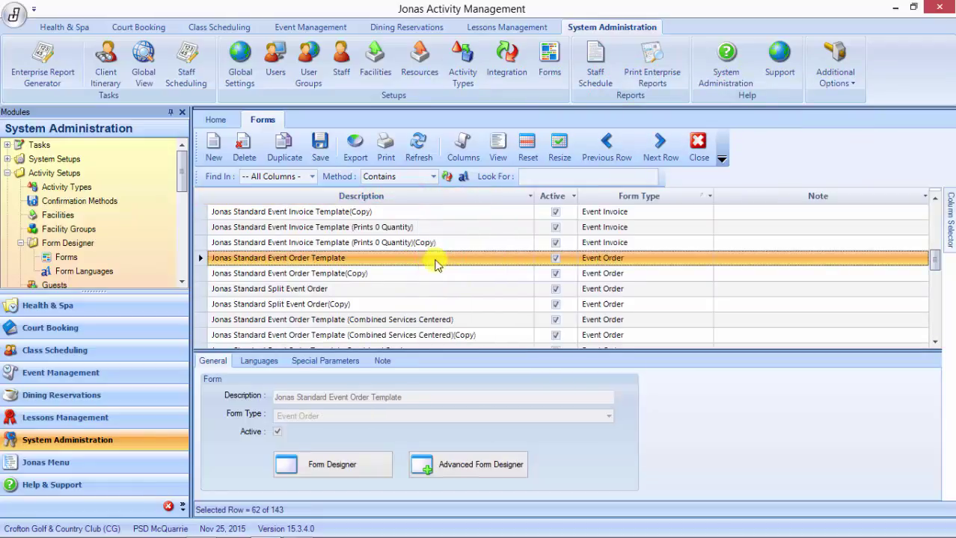
- Duplicate the Jonas Standard Split Event Order form, describe the copy as "Country Club Event Order" and save it
left_click(365, 292)
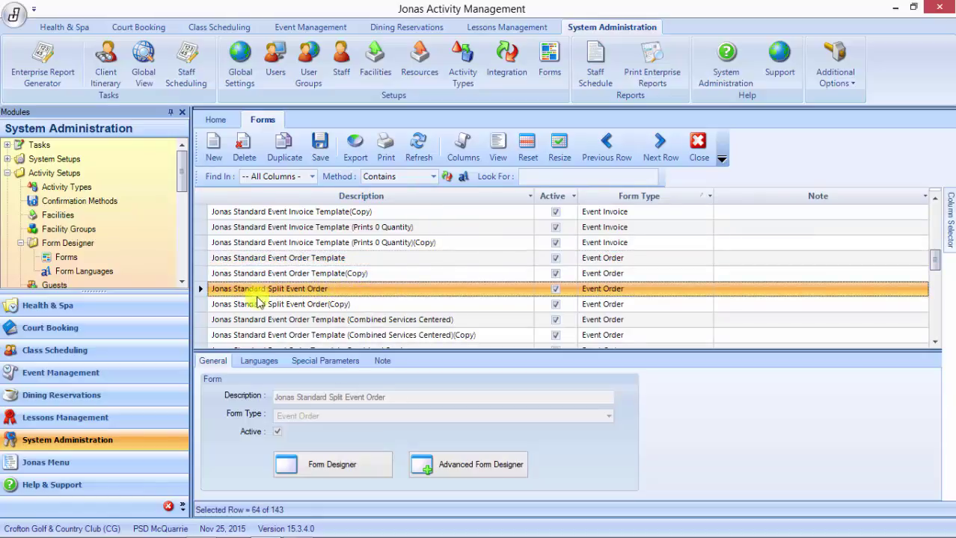
left_click(287, 142)
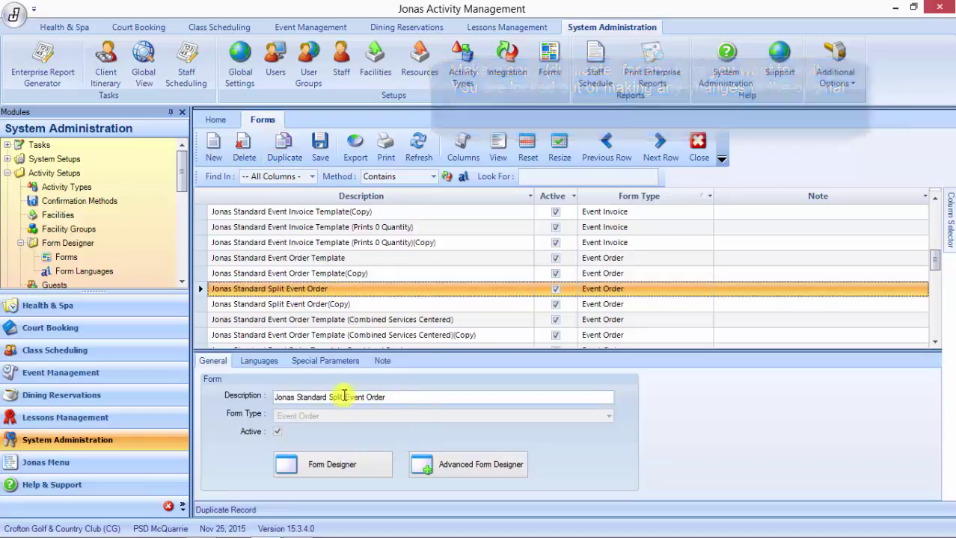
left_click_drag(345, 397, 129, 407)
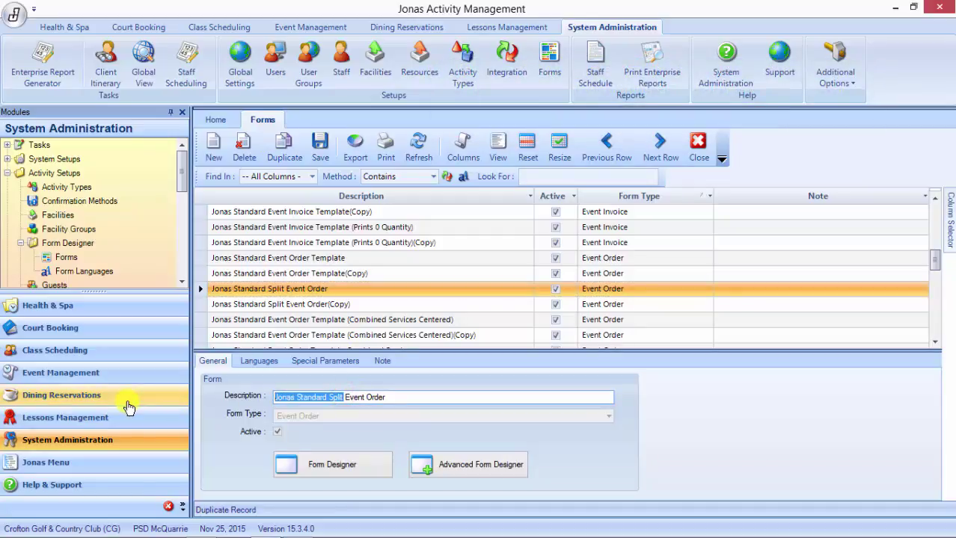
type("Country")
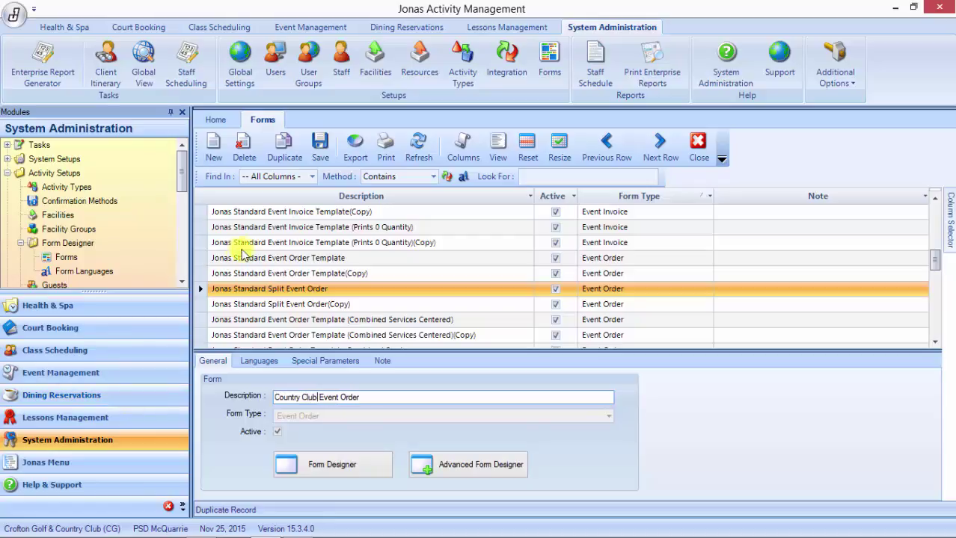
left_click(318, 144)
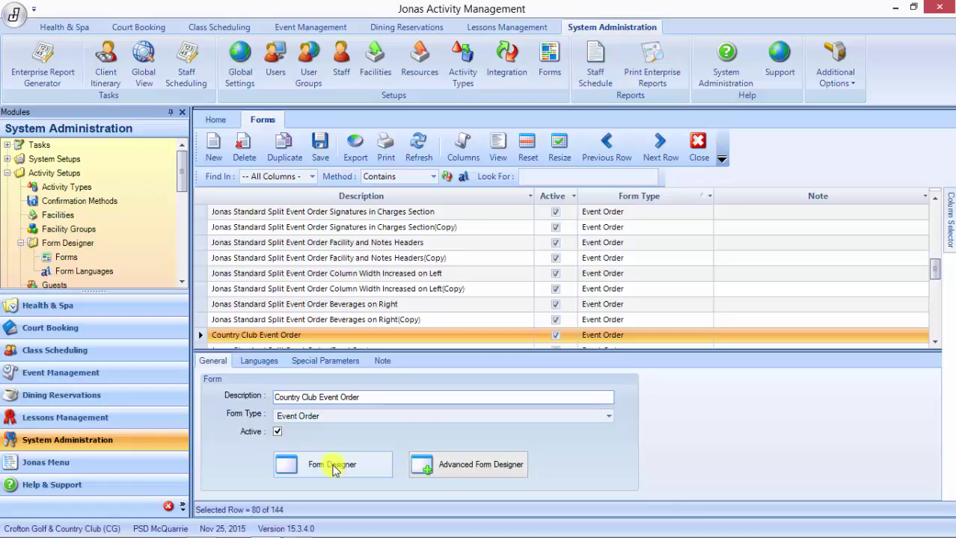
- Open the Country Club Event Order in the Advanced Form Designer with a wider design area and look through its whole layout
left_click(479, 467)
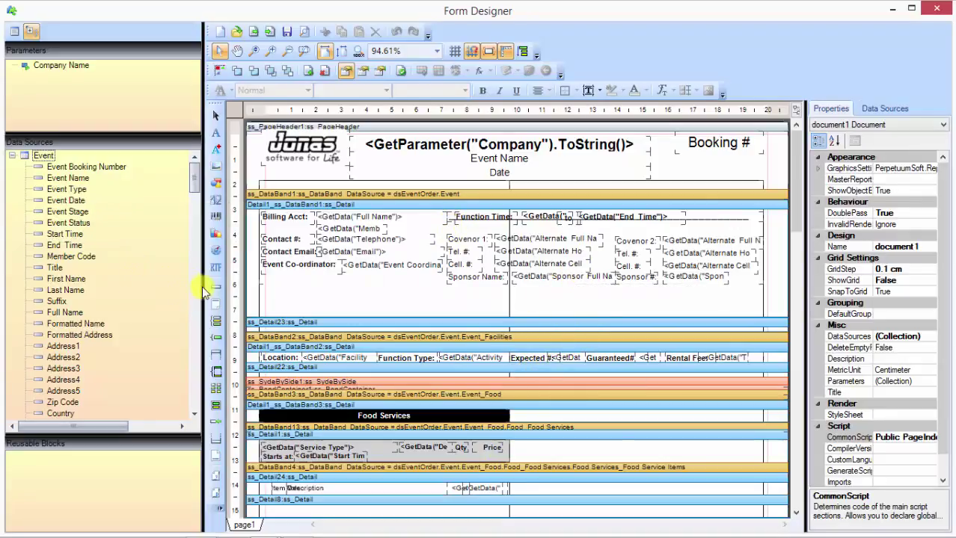
left_click_drag(202, 288, 164, 290)
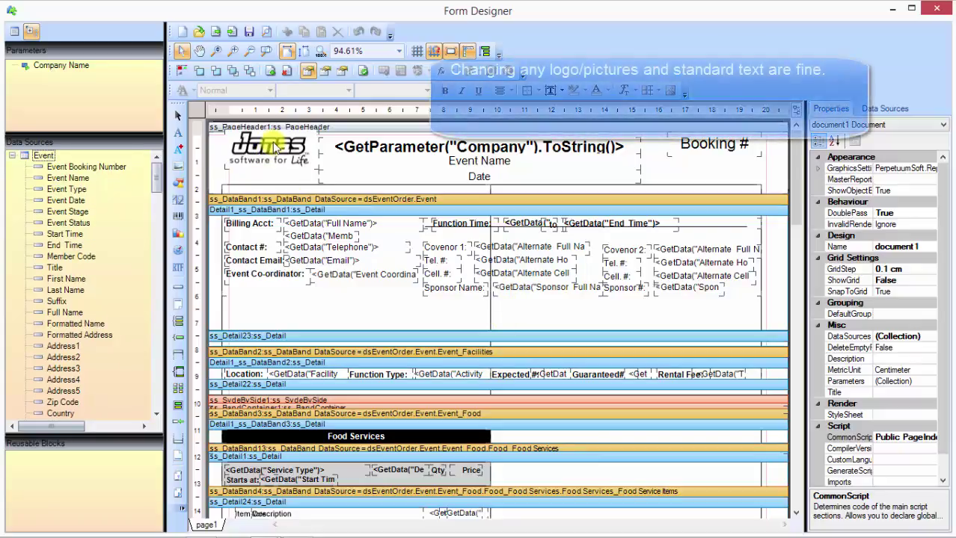
left_click(506, 317)
scroll(505, 317, "down", 15)
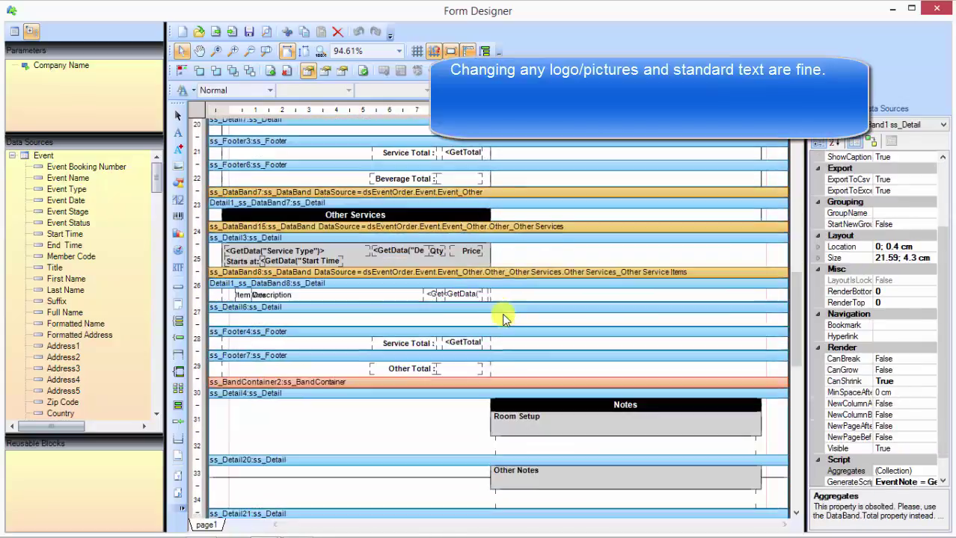
scroll(504, 318, "down", 10)
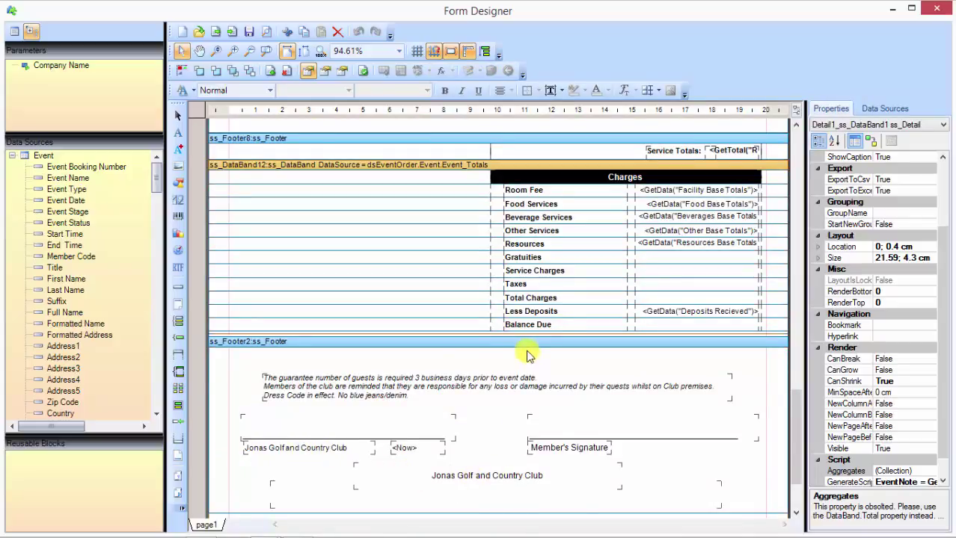
scroll(525, 356, "up", 15)
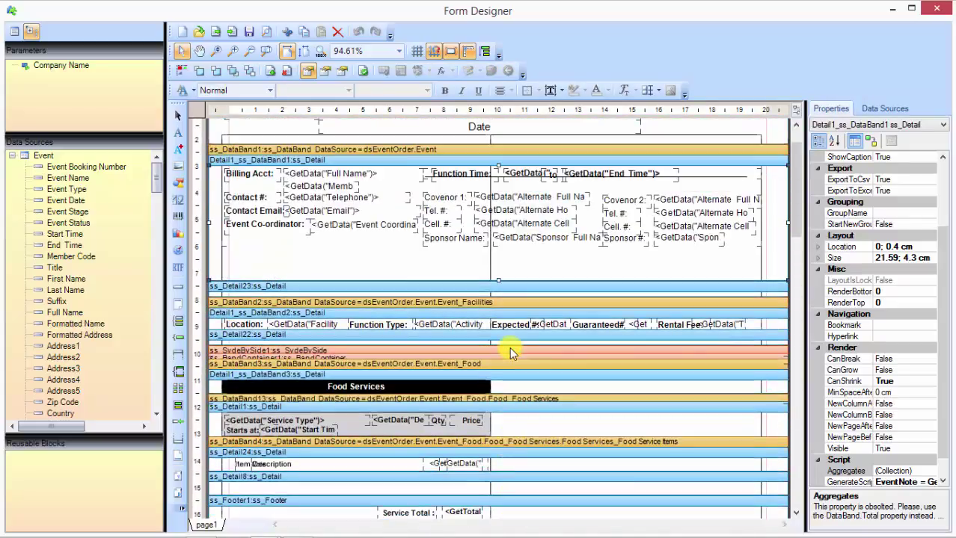
scroll(510, 354, "up", 2)
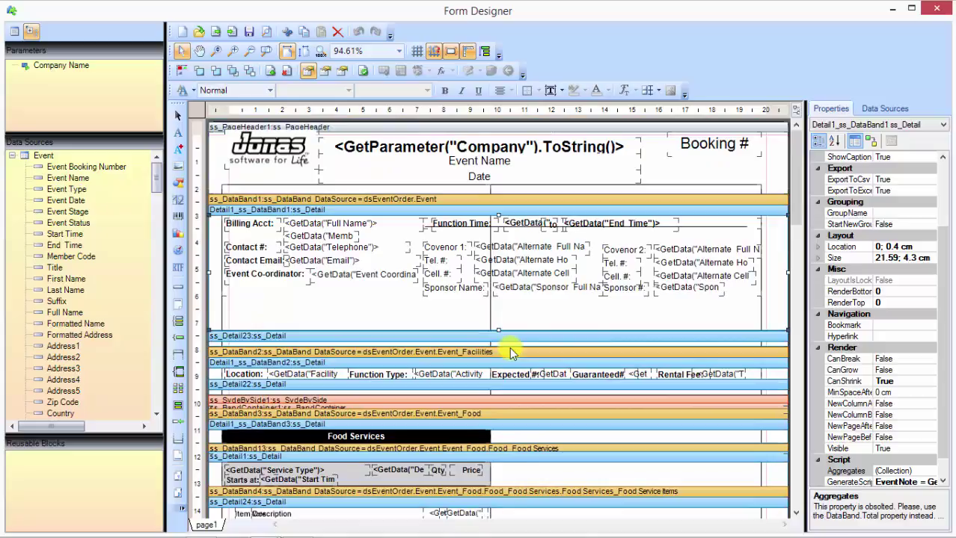
- Replace the Jonas logo in the page header with the image file CGCC Logo_CROP 50.jpg
left_click(265, 153)
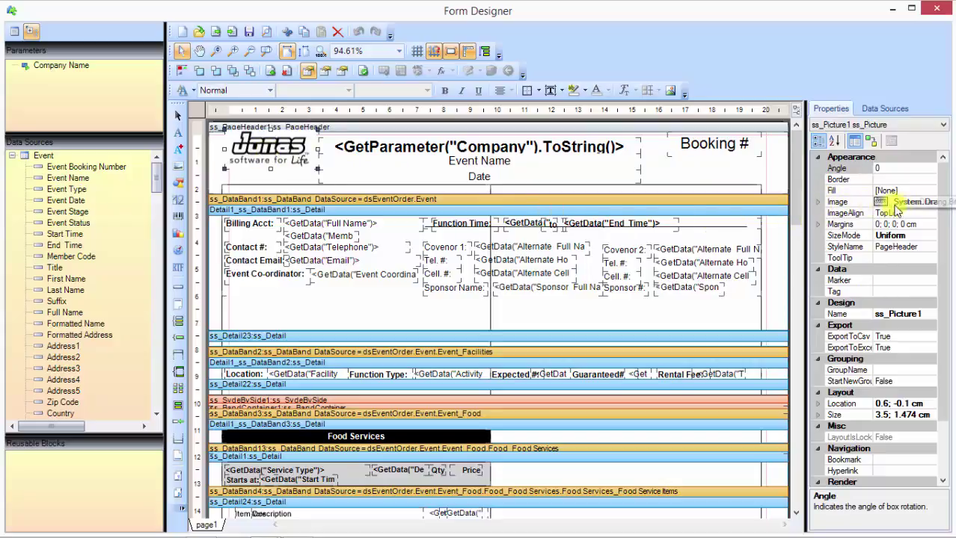
left_click(916, 203)
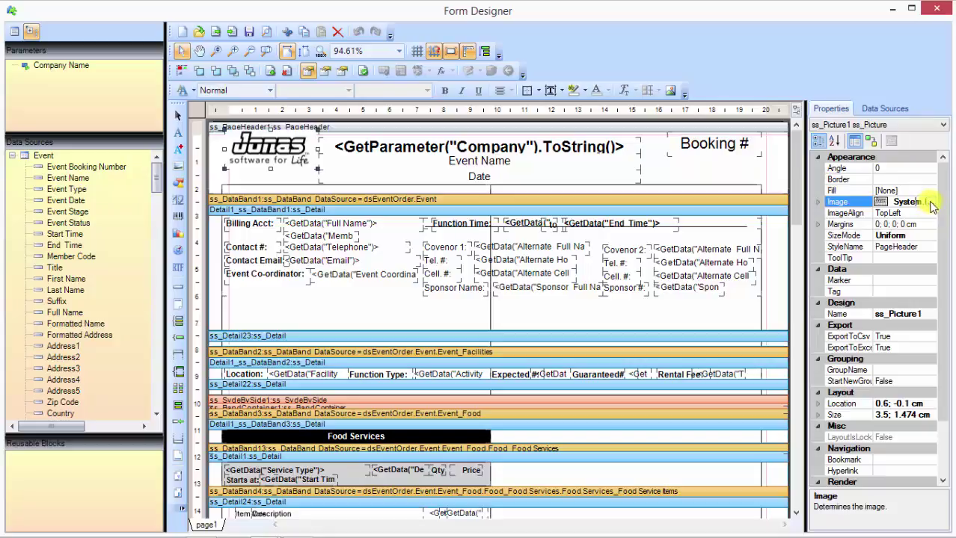
left_click(930, 204)
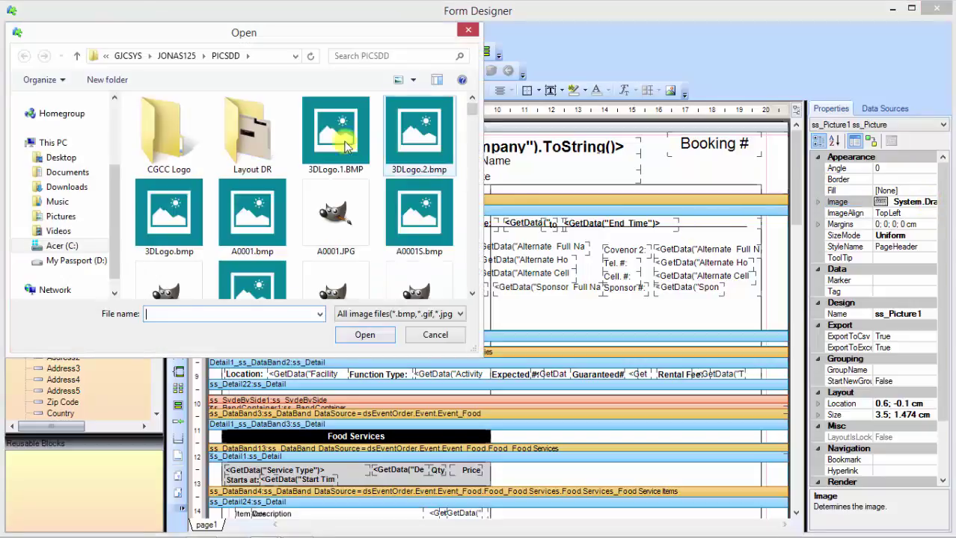
left_click(473, 258)
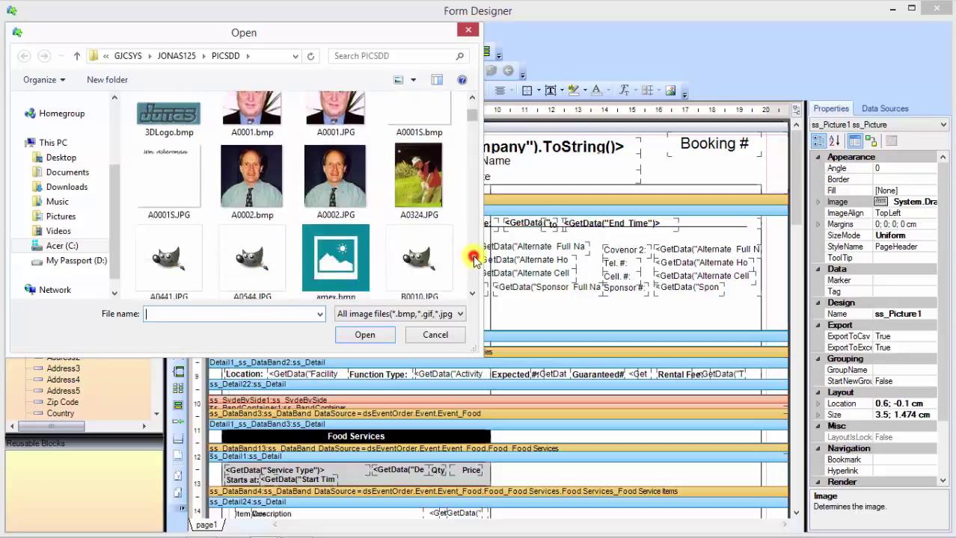
left_click(474, 258)
left_click(471, 258)
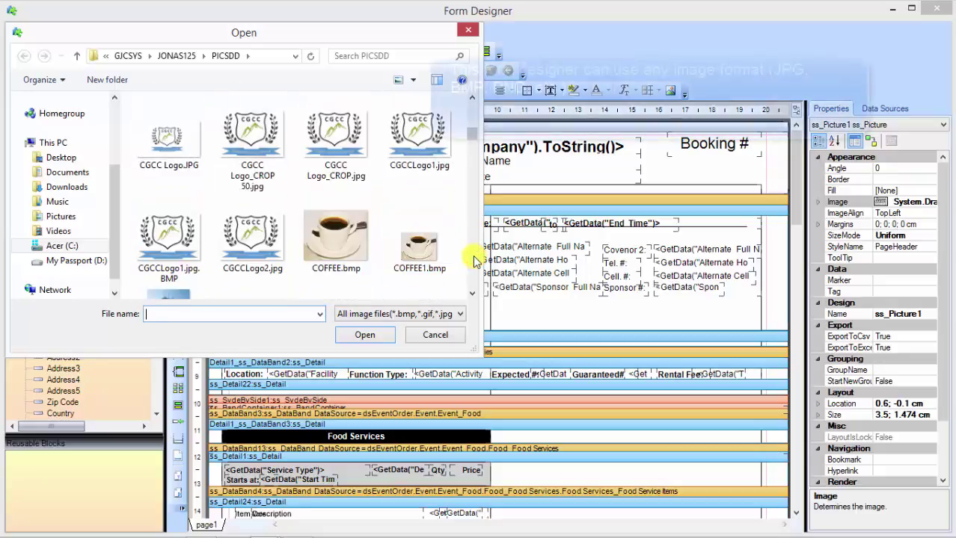
left_click(236, 140)
left_click(365, 336)
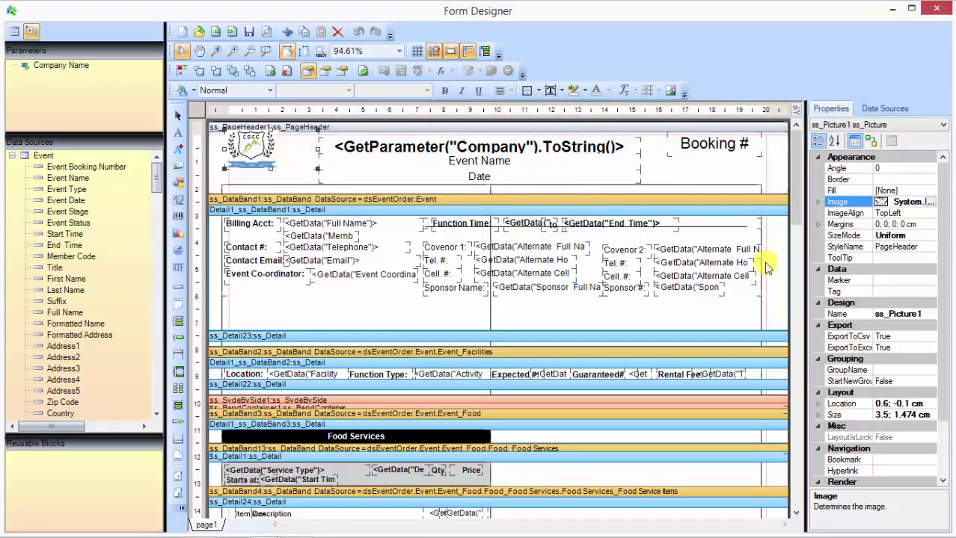
- Set the header logo's image alignment to MiddleCenter and its size mode to Stretch
left_click(924, 215)
left_click(929, 214)
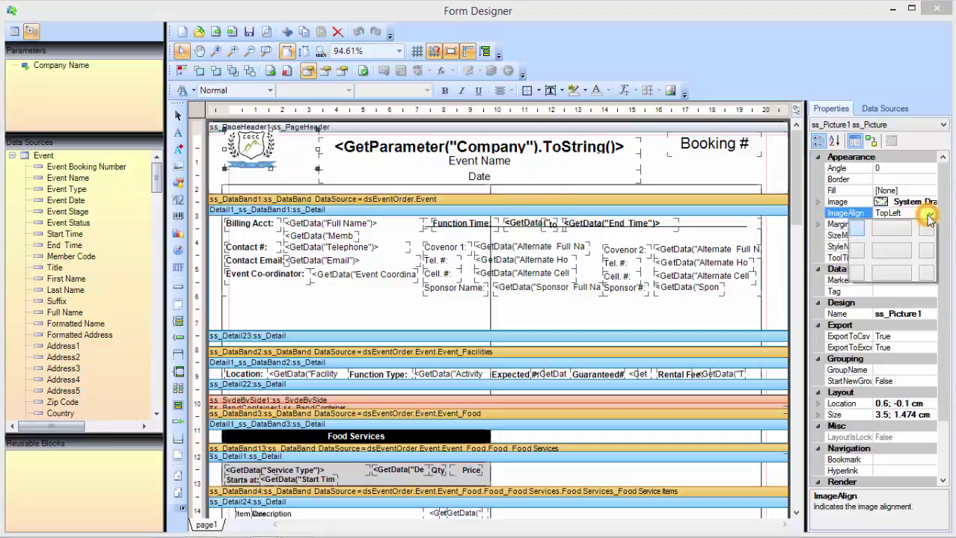
left_click(897, 255)
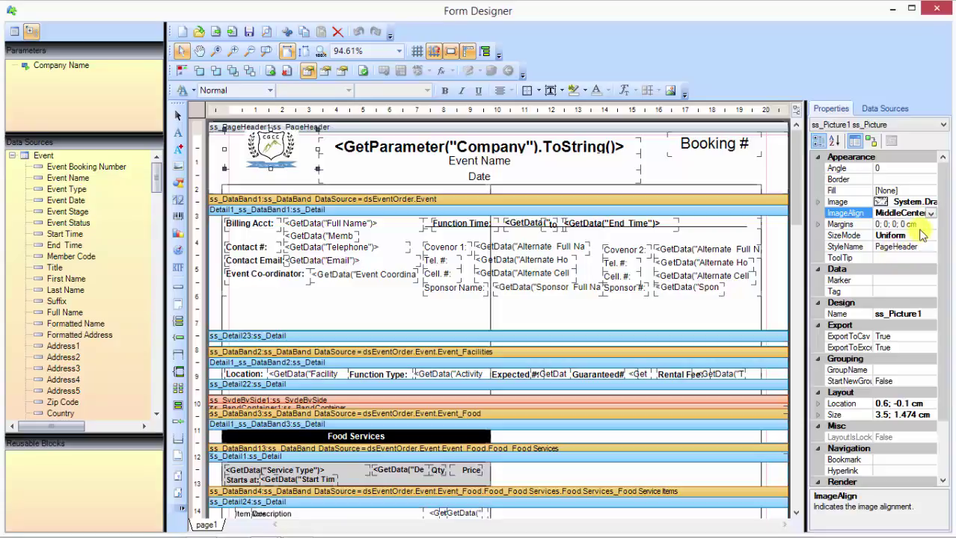
left_click(916, 237)
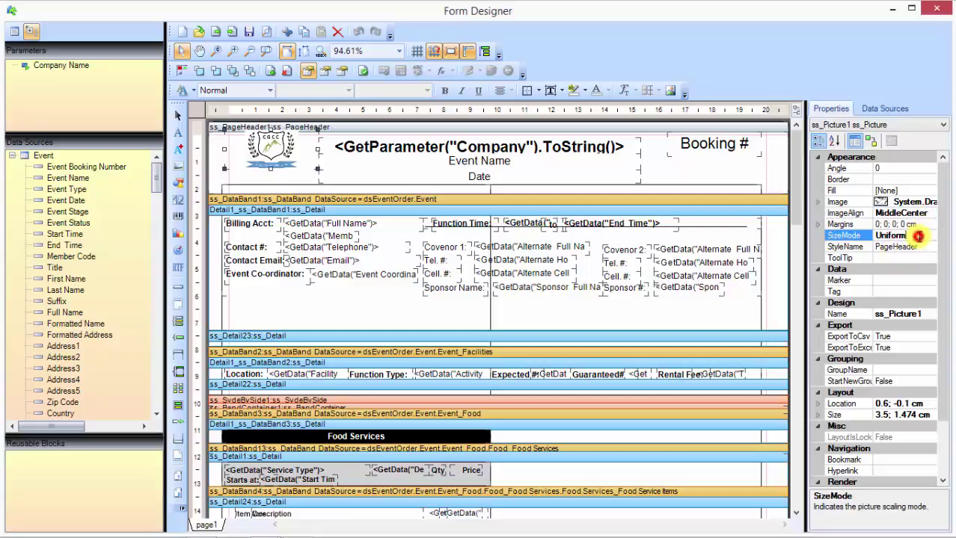
left_click(930, 235)
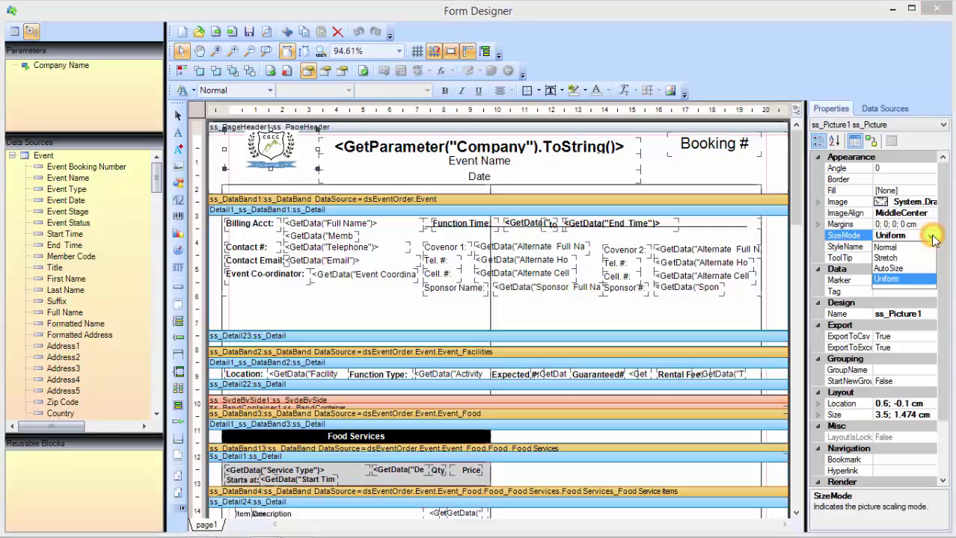
left_click(890, 258)
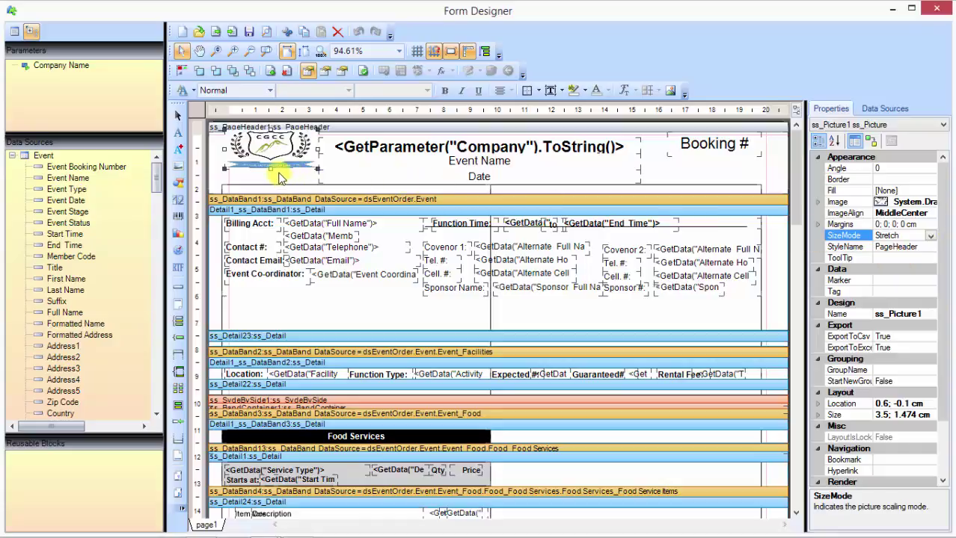
left_click(929, 235)
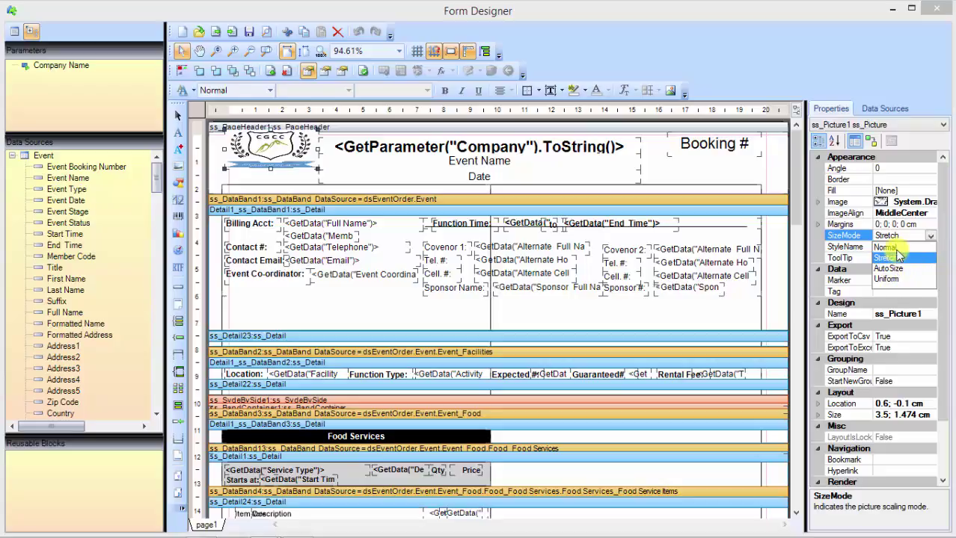
left_click(933, 238)
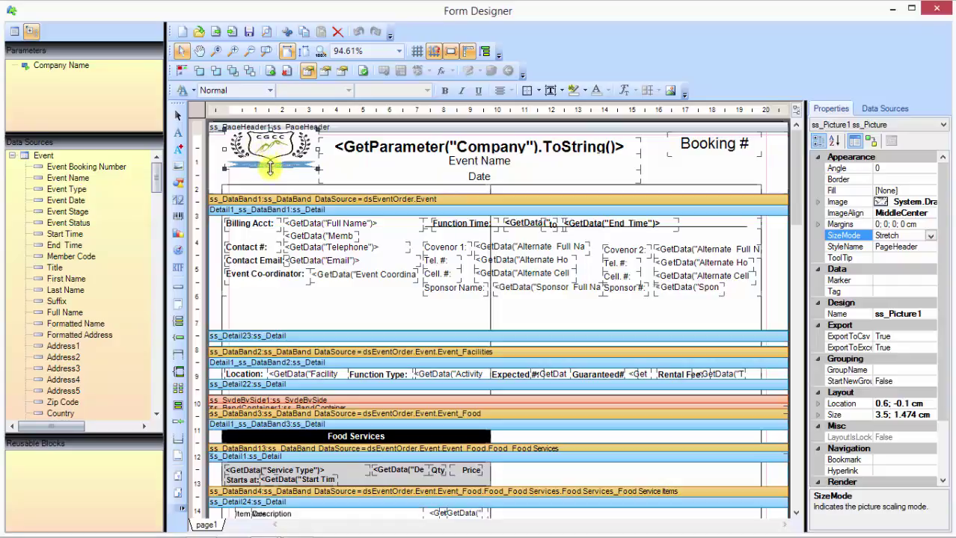
- Resize the logo in the page header to about 2.6 cm wide by 2 cm high
left_click_drag(269, 169, 269, 169)
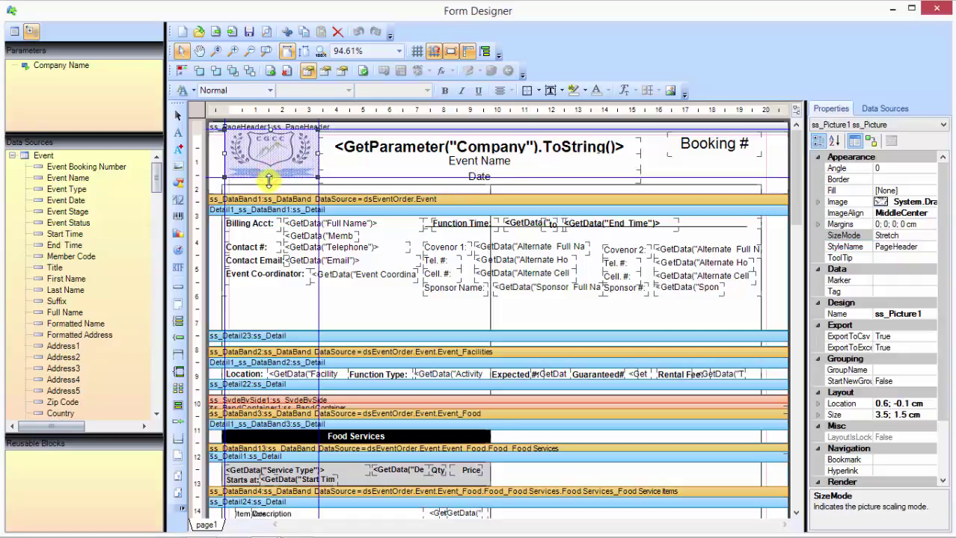
left_click_drag(268, 181, 268, 184)
left_click_drag(319, 155, 275, 154)
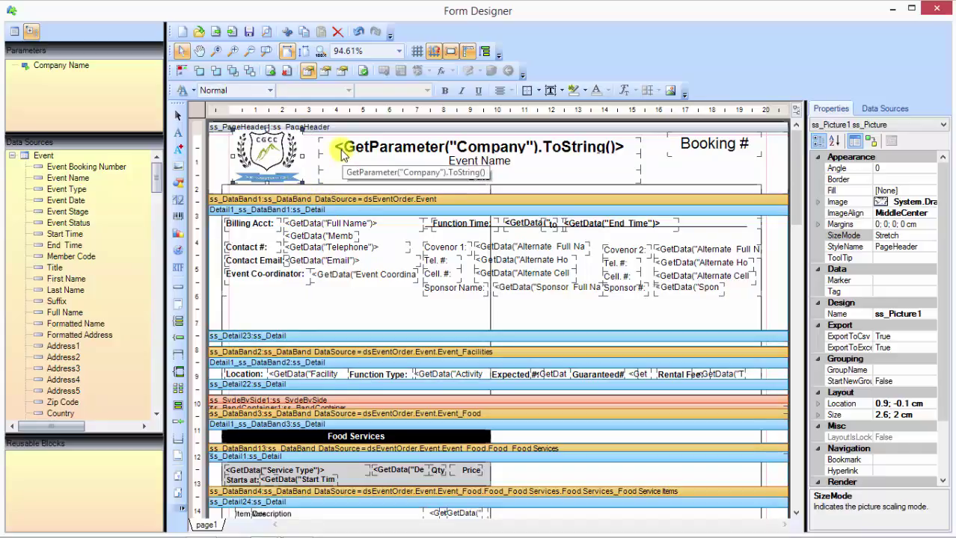
- Save the form and check the header logo in the report preview
left_click(250, 35)
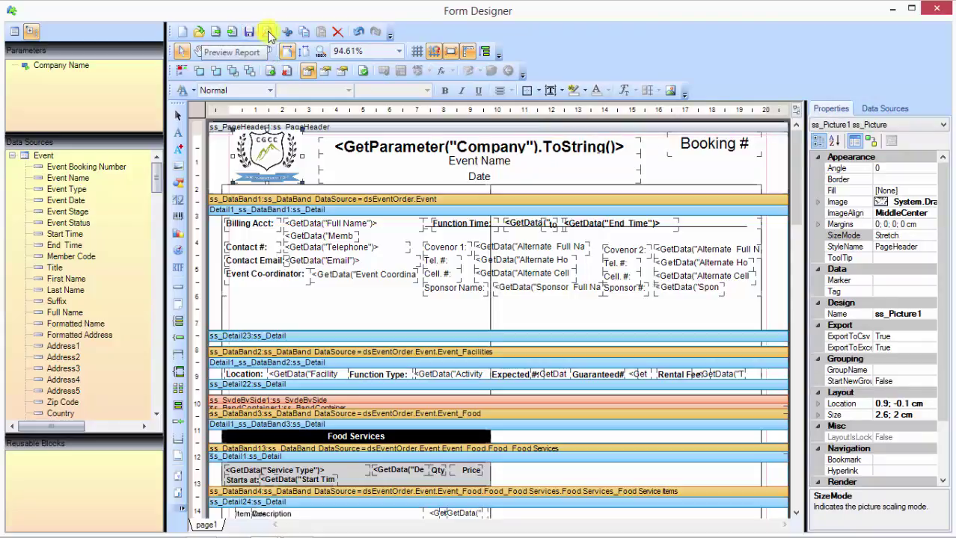
left_click(269, 34)
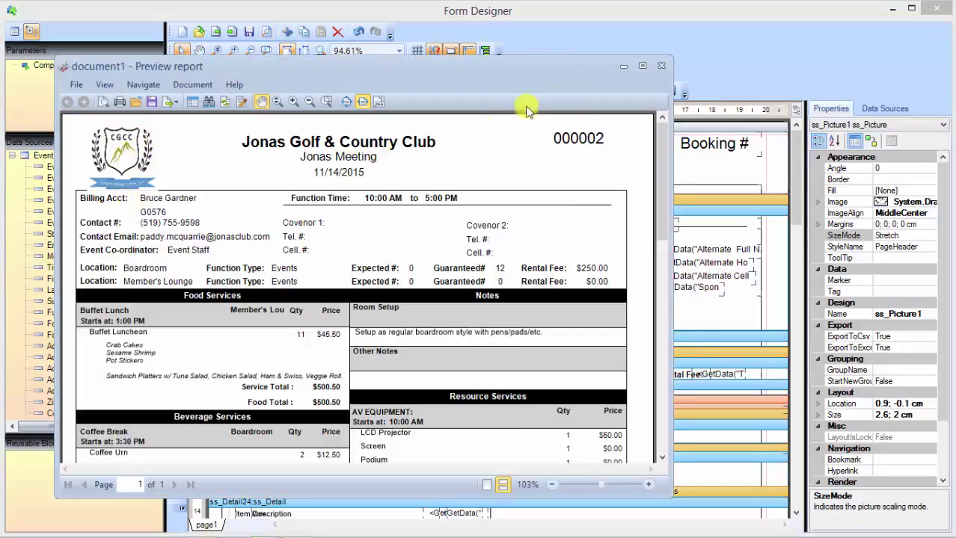
left_click(662, 70)
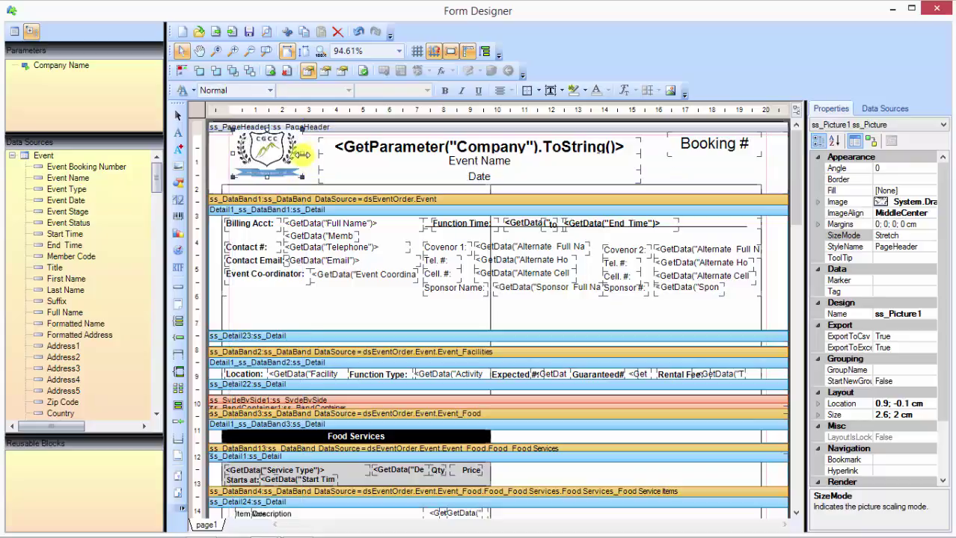
- Make the header logo narrower and 1.8 cm high, then check the saved form in a full-screen report preview
mouse_move(301, 155)
left_mouse_down()
mouse_move(285, 155)
mouse_move(303, 163)
left_mouse_up()
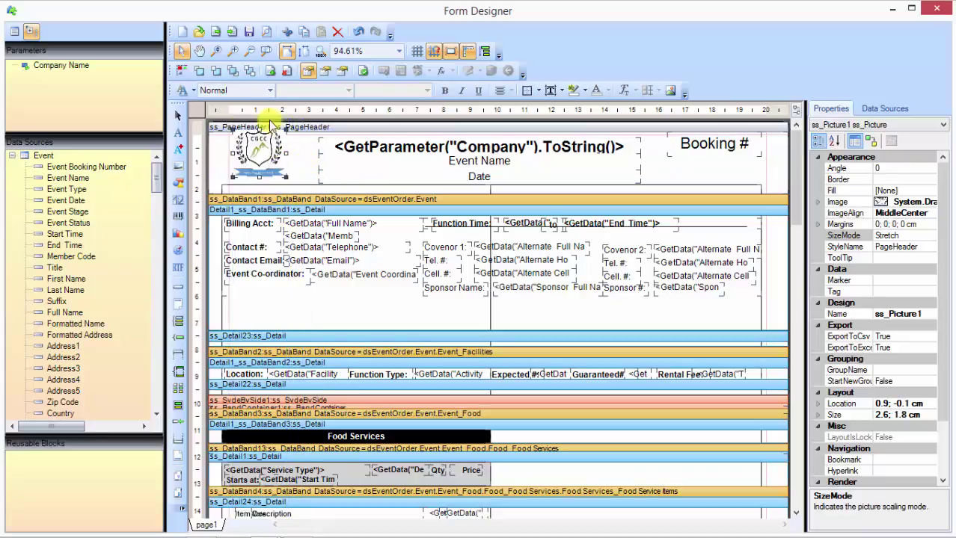
left_click(248, 34)
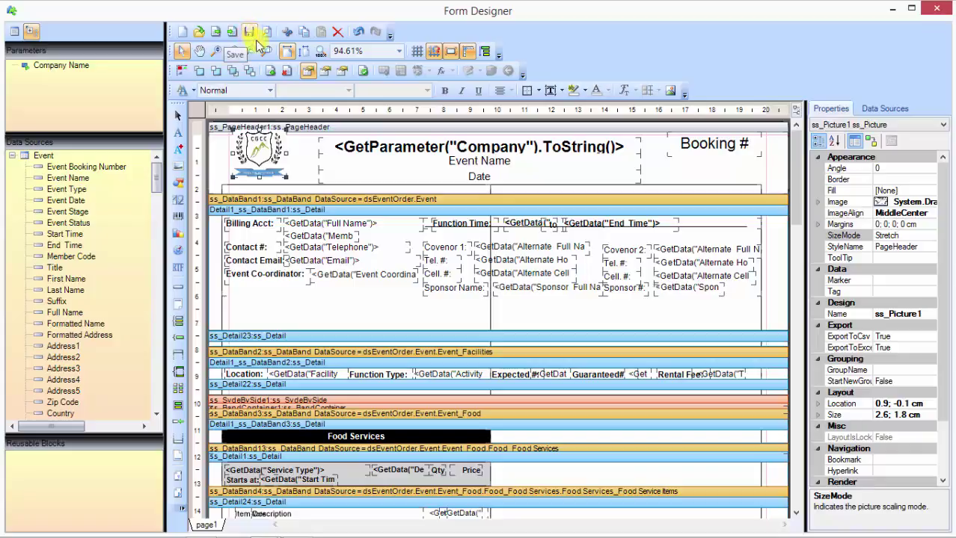
left_click(267, 33)
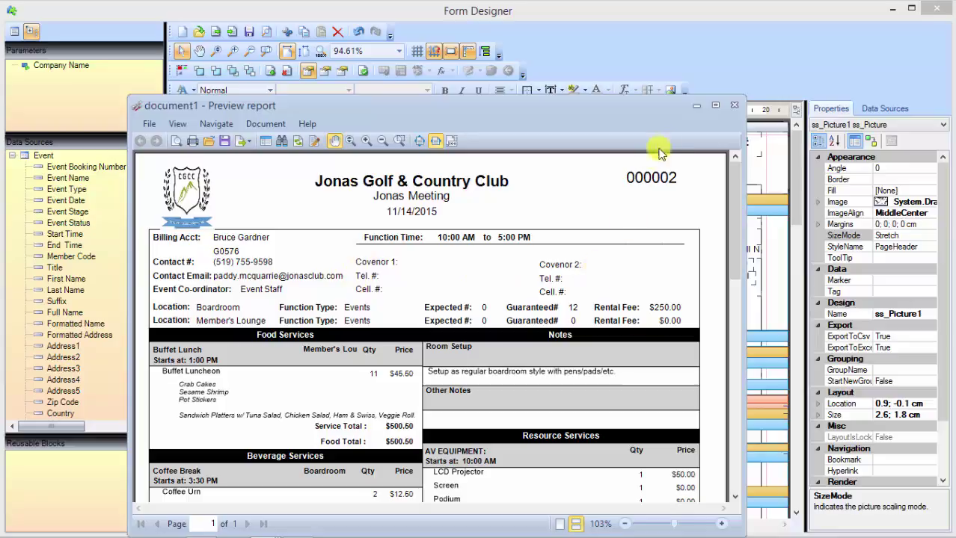
left_click(715, 105)
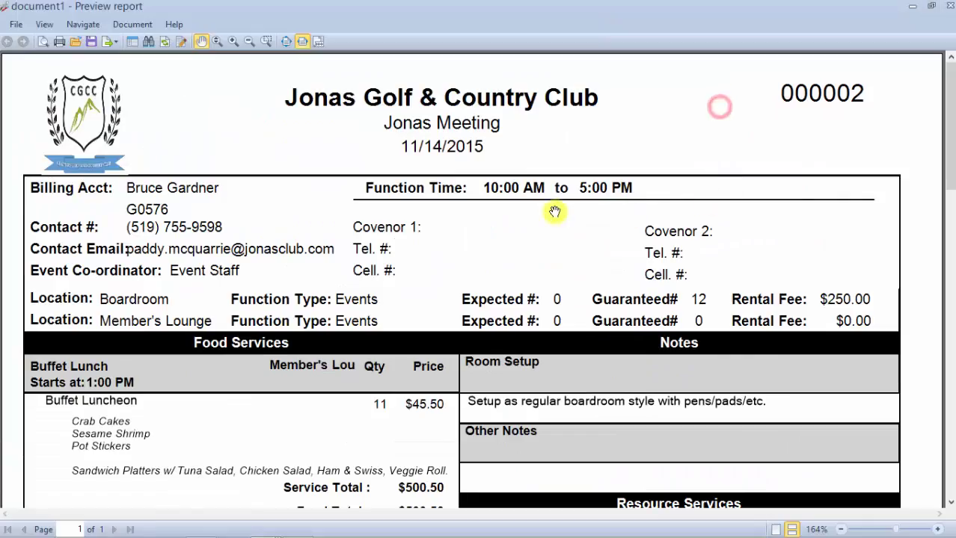
left_click(948, 4)
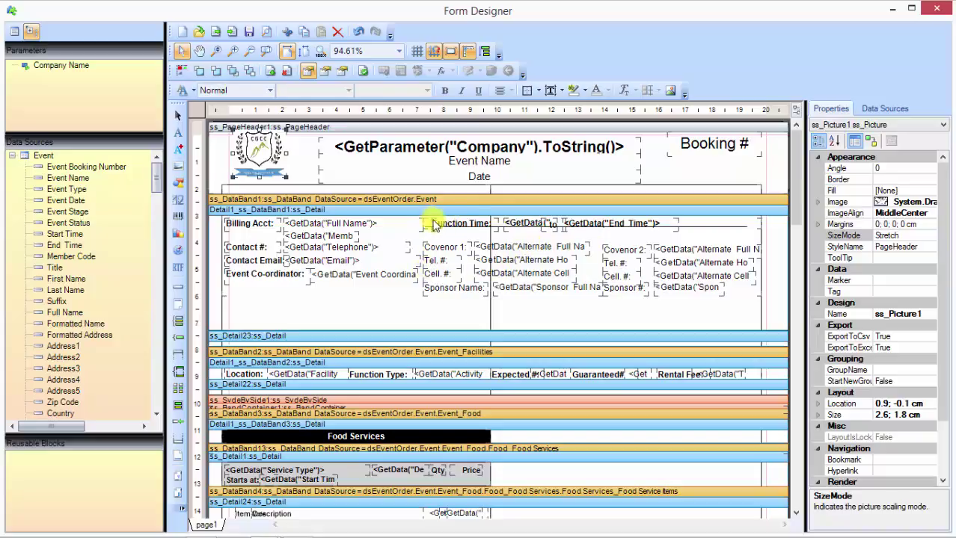
- Look through the layout down to the footer and view the guest guarantee and dress code text in its editor without changing it
scroll(343, 345, "down", 5)
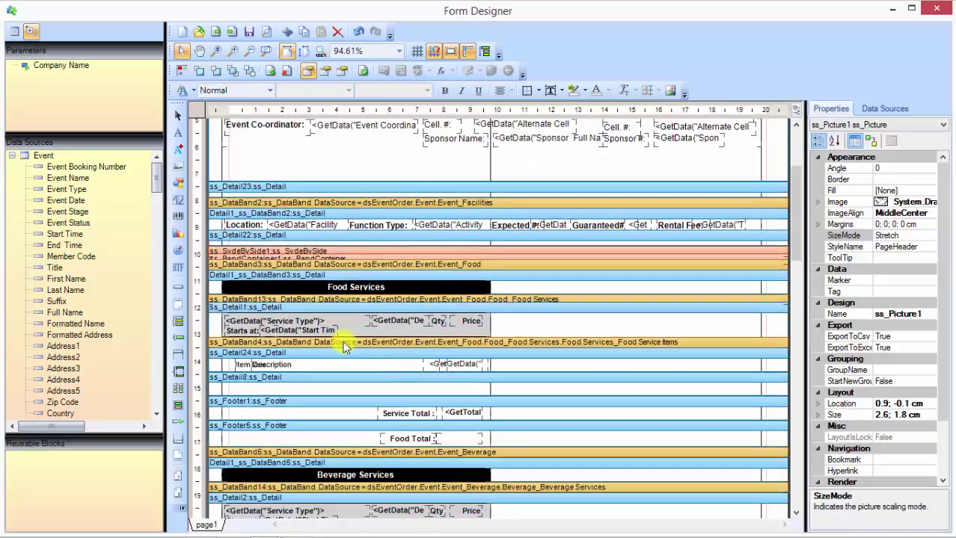
scroll(343, 345, "down", 19)
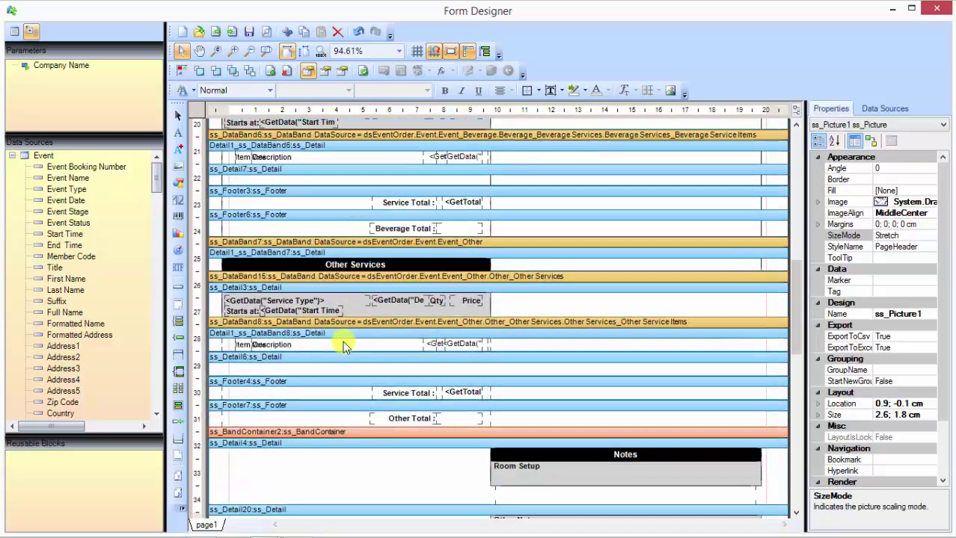
scroll(343, 345, "down", 3)
scroll(343, 345, "down", 10)
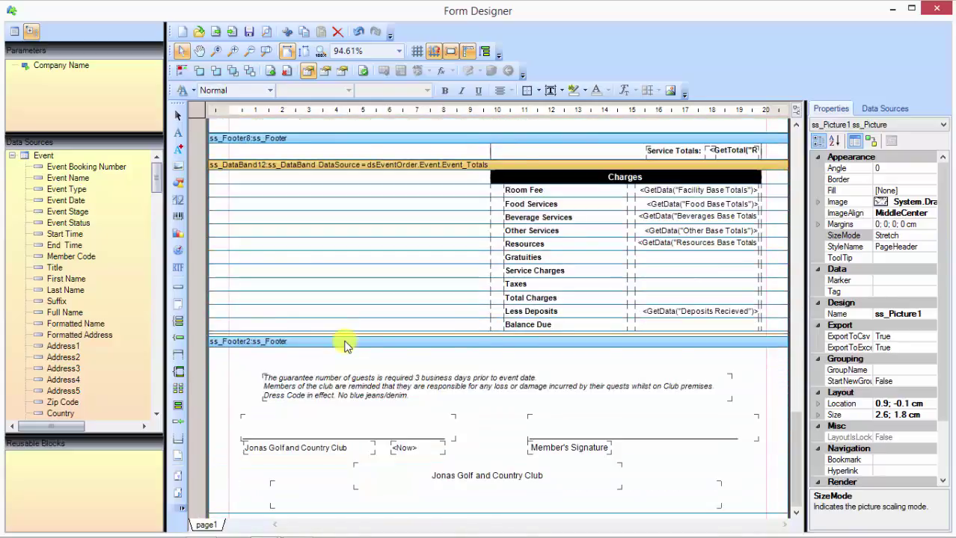
scroll(343, 346, "down", 1)
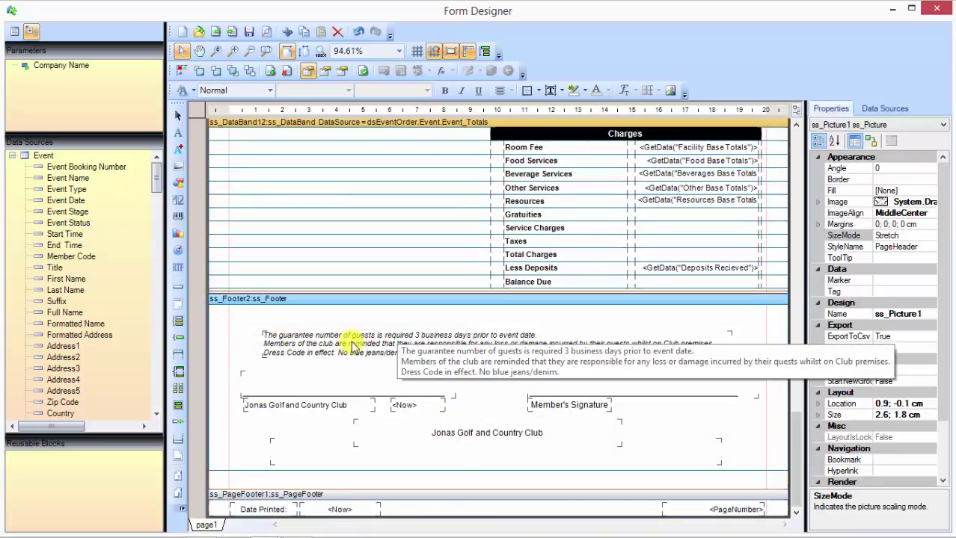
left_click(317, 345)
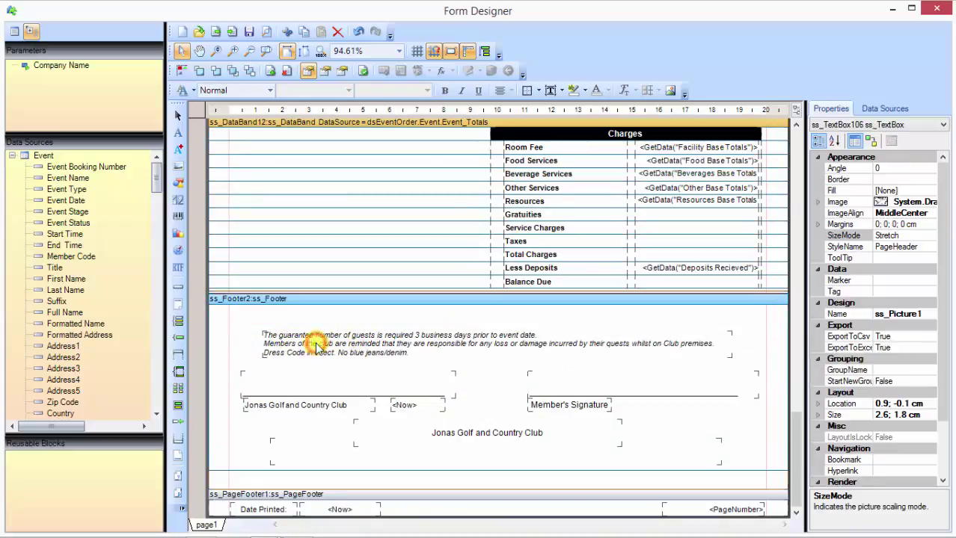
double_click(316, 343)
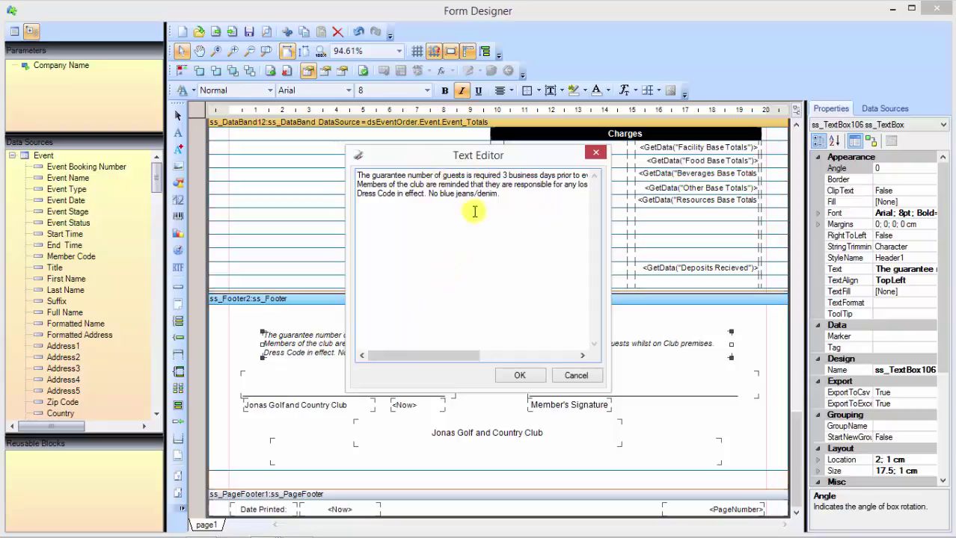
left_click(576, 376)
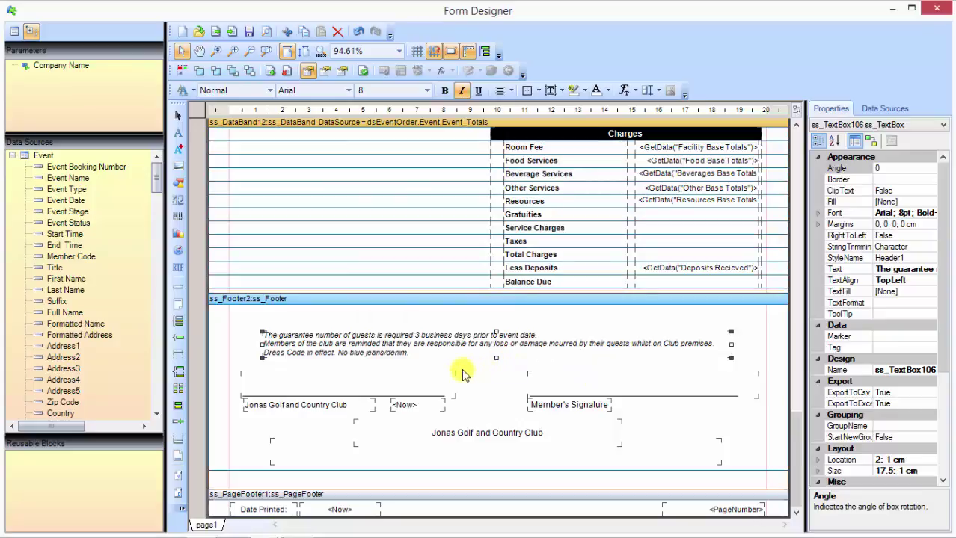
- Replace the empty text box below the club name in the footer with an Advanced Text box about 16.5 by 0.9 cm
left_click(703, 453)
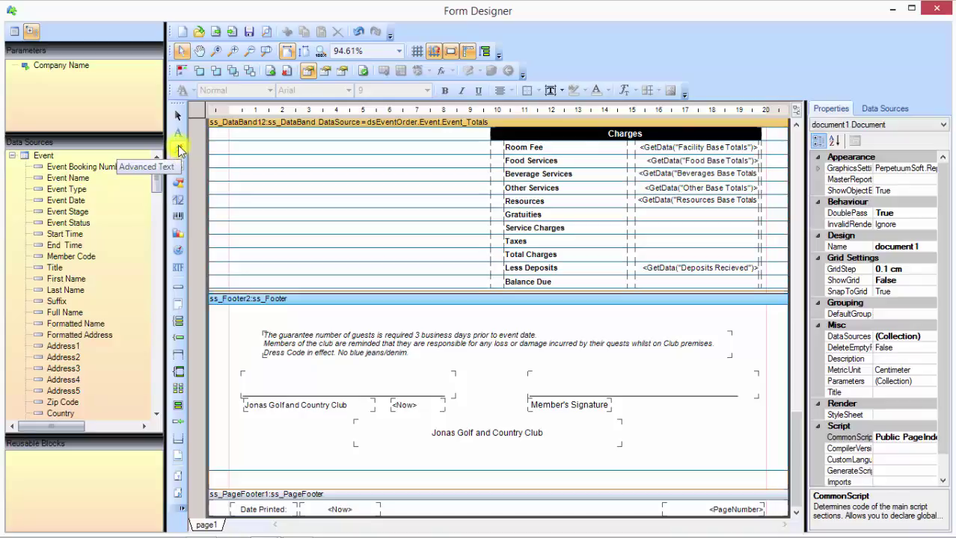
left_click(178, 149)
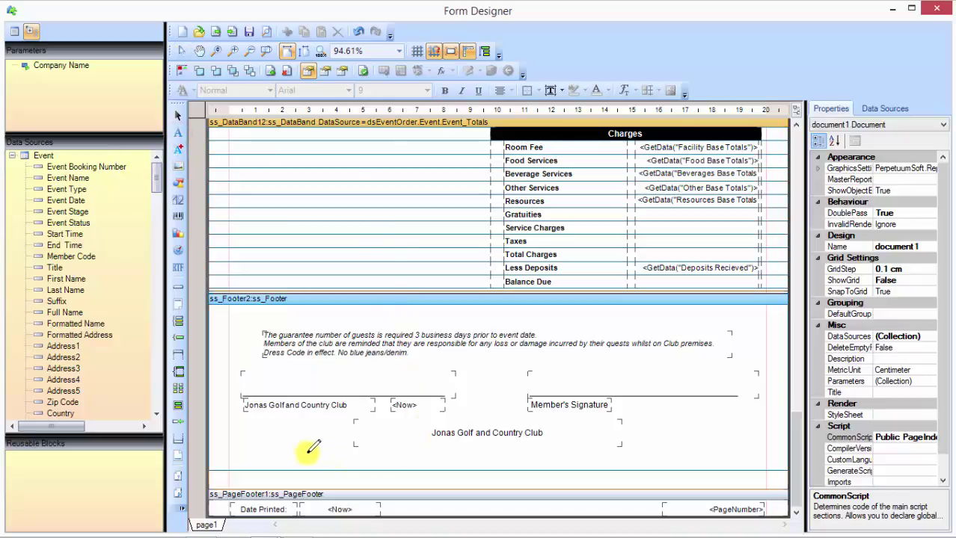
left_click_drag(279, 446, 519, 459)
mouse_move(594, 457)
left_mouse_down()
mouse_move(703, 455)
mouse_move(724, 469)
left_mouse_up()
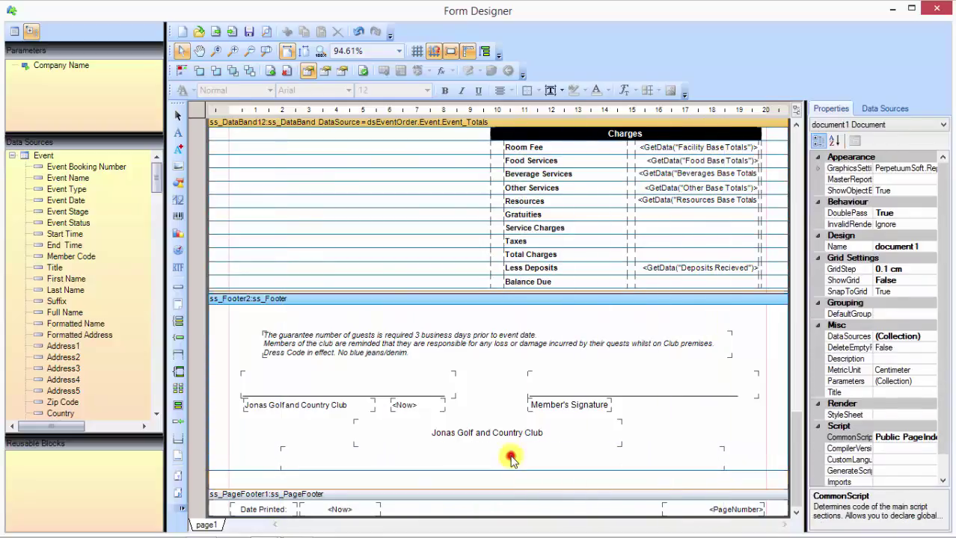
- Enter "This is a test message." as the text of the empty box at the bottom of the footer
left_click(511, 458)
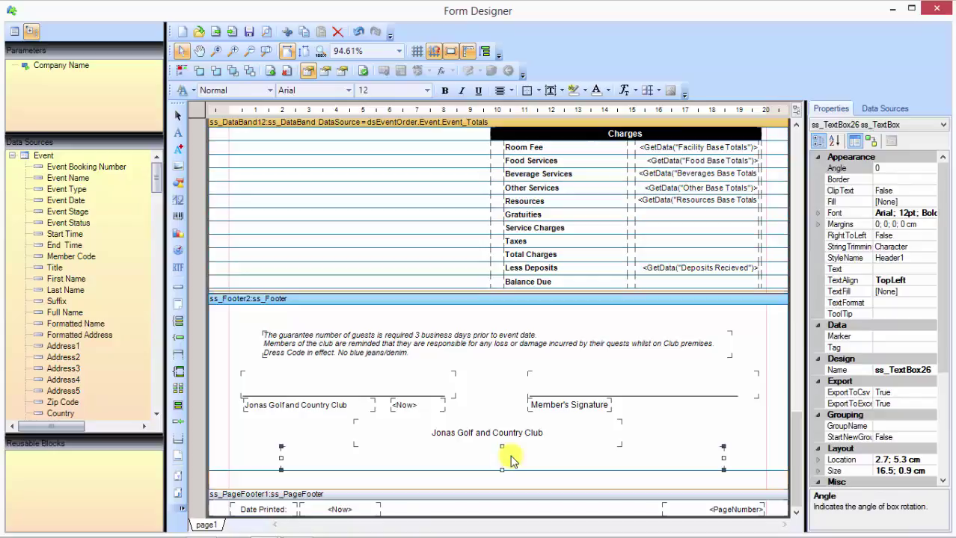
double_click(511, 456)
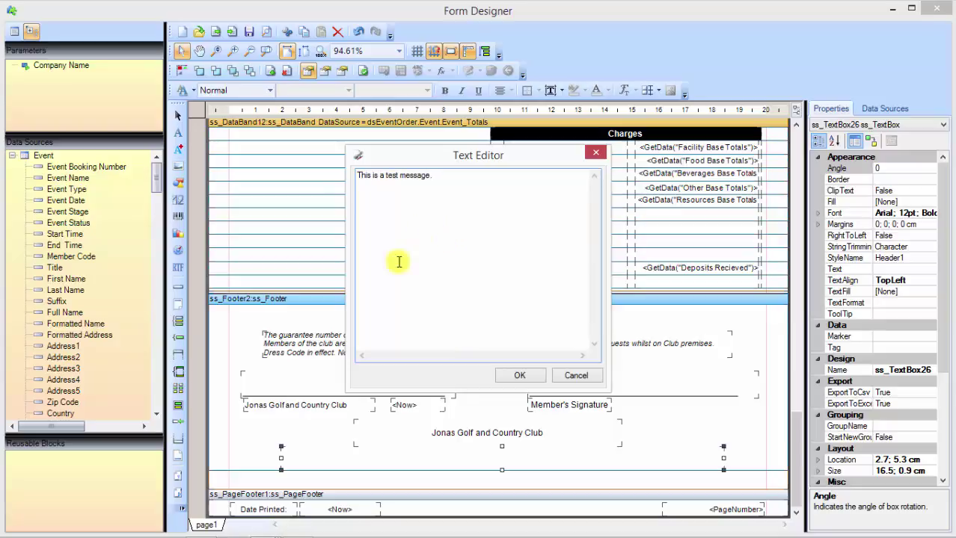
left_click(523, 375)
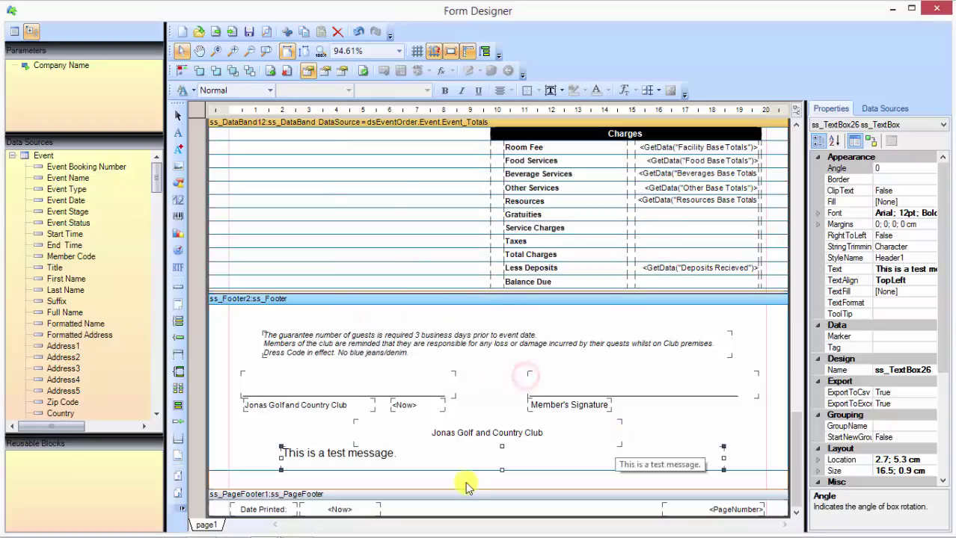
- Set the test message's font to Baskerville Old Face in Bold
left_click(922, 214)
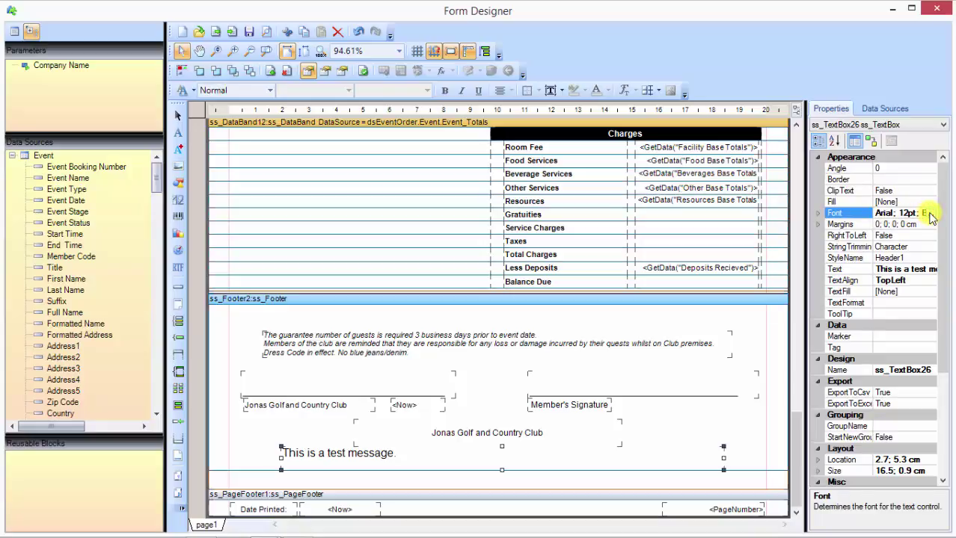
left_click(927, 215)
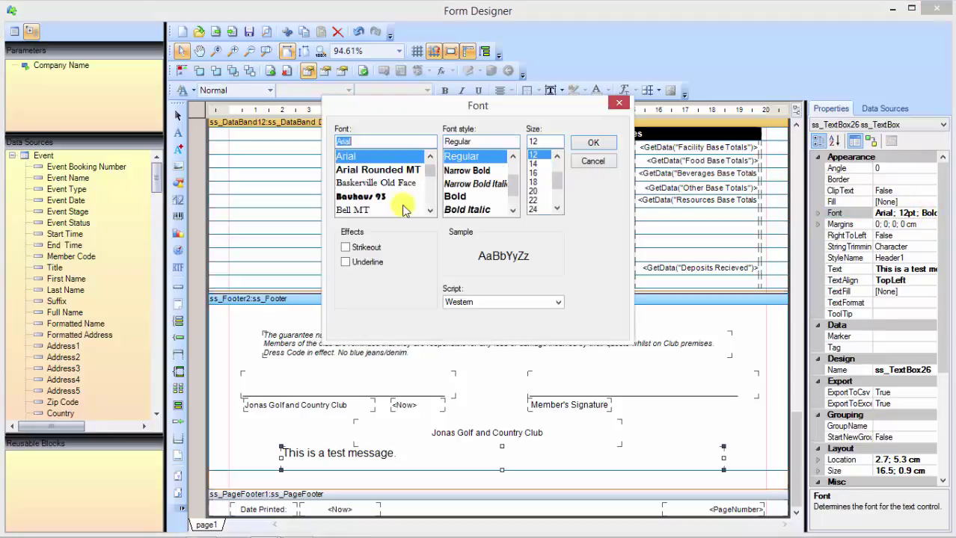
left_click(385, 182)
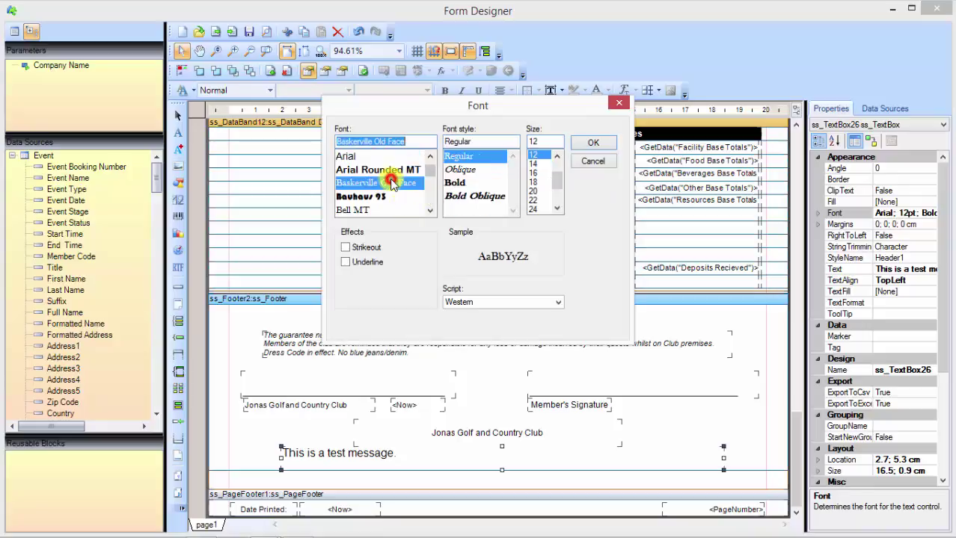
left_click(456, 183)
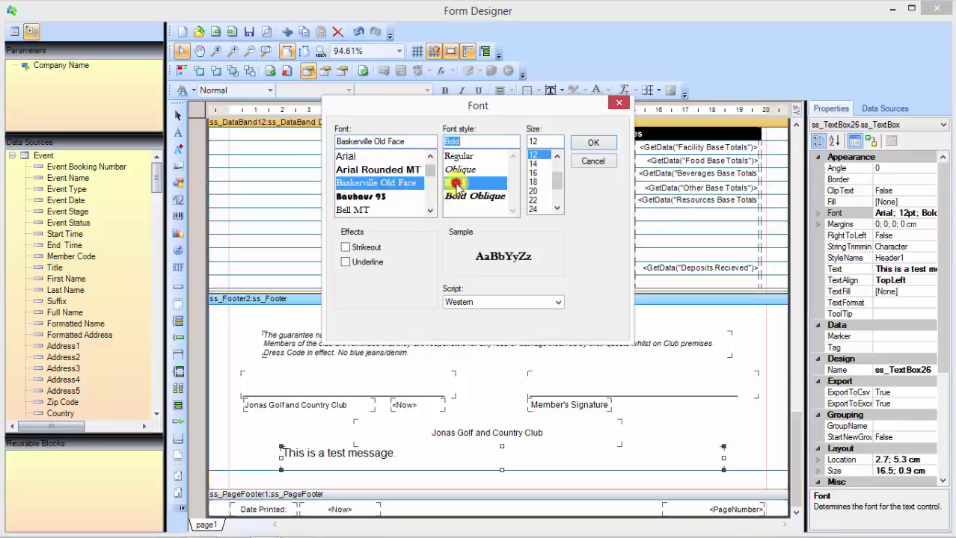
left_click(593, 142)
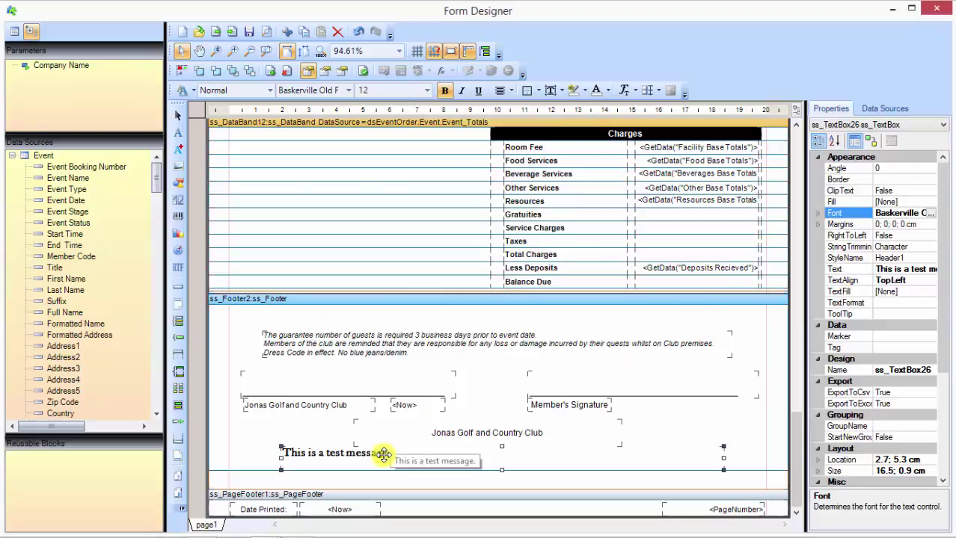
- Give the test message box a linear gradient background fill with cyan as the start color and white as the end color
left_click(915, 202)
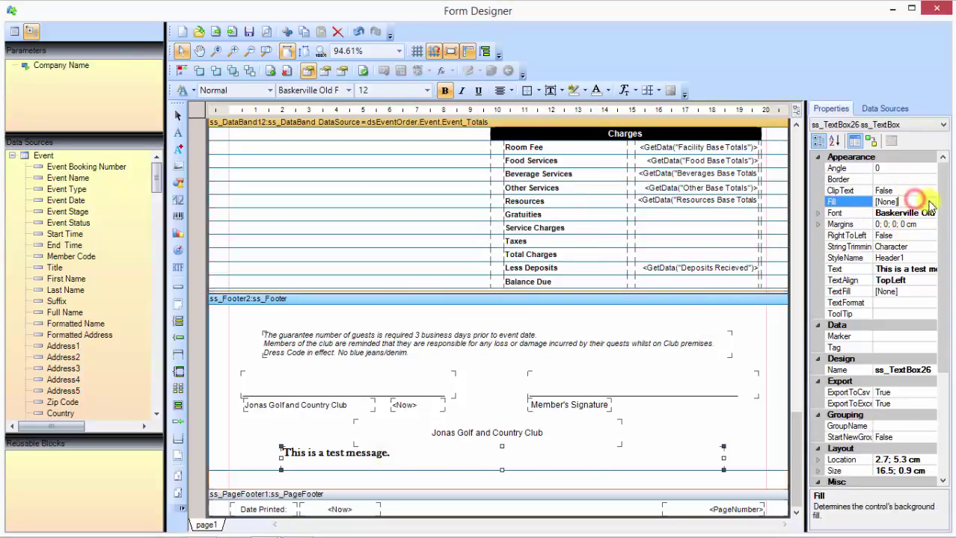
left_click(929, 201)
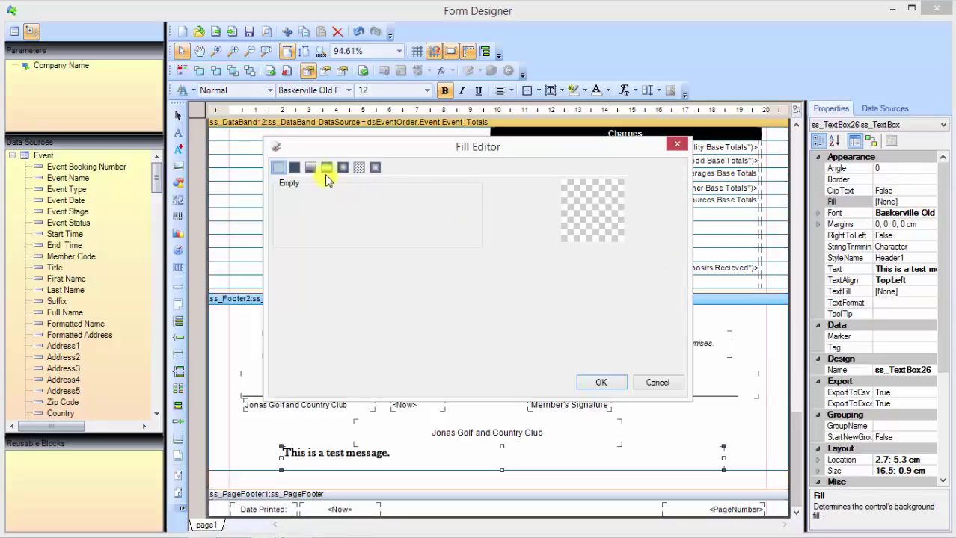
left_click(327, 167)
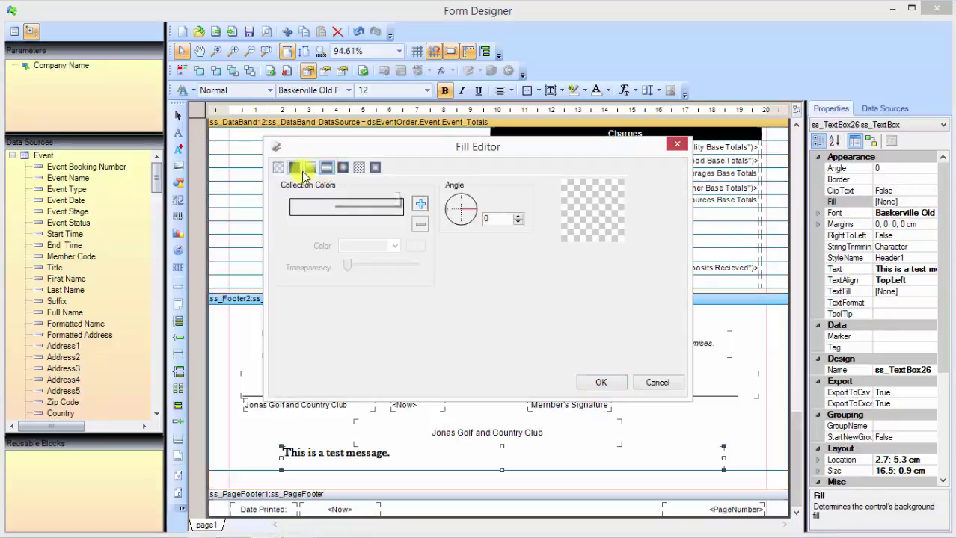
left_click(311, 167)
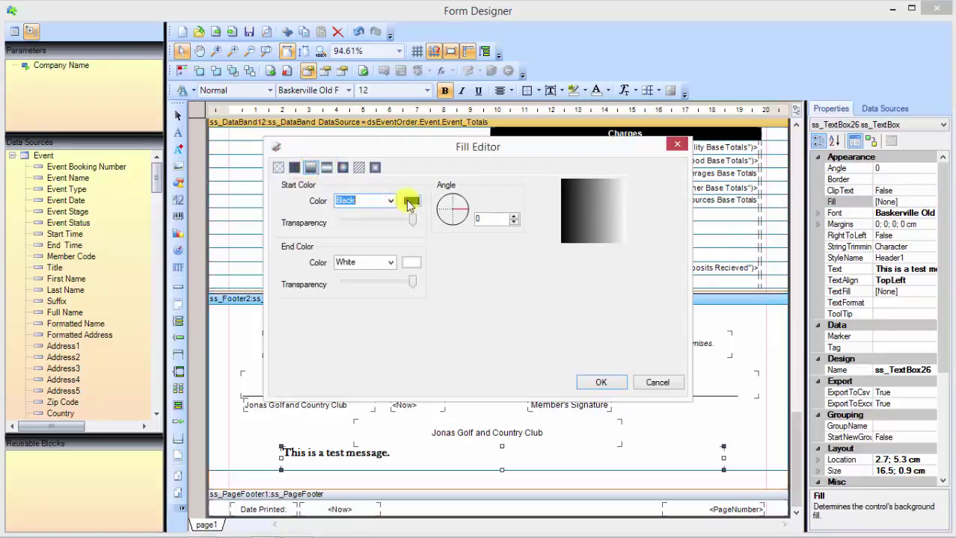
left_click(412, 200)
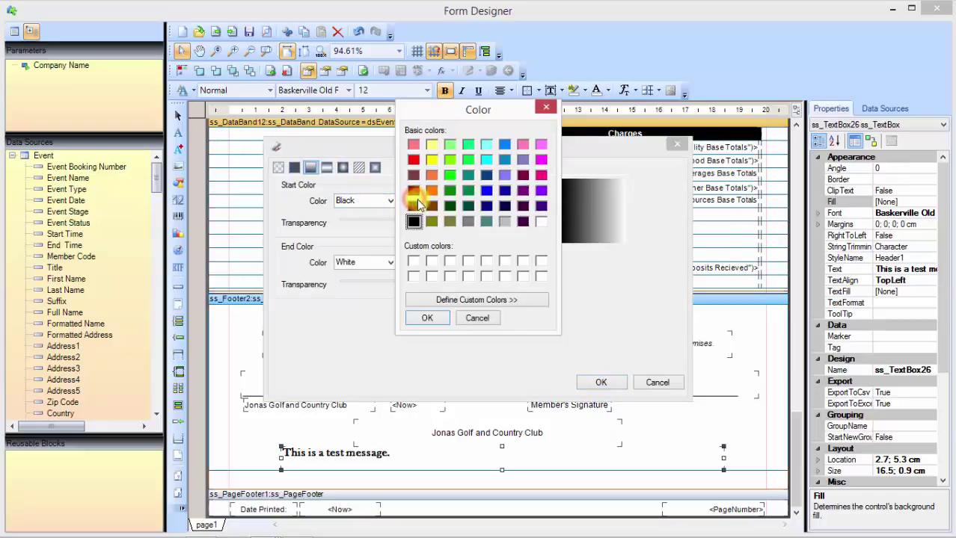
left_click(486, 160)
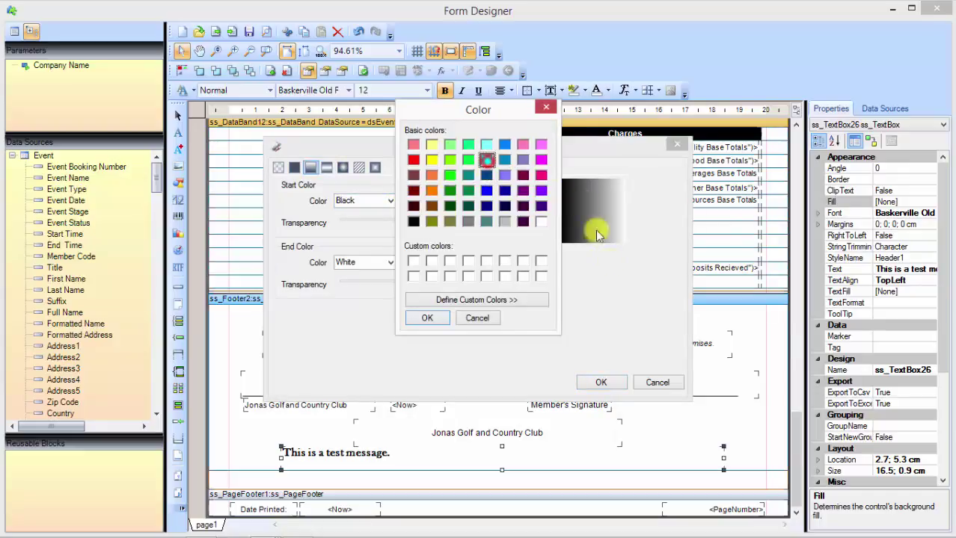
left_click(430, 318)
left_click(597, 383)
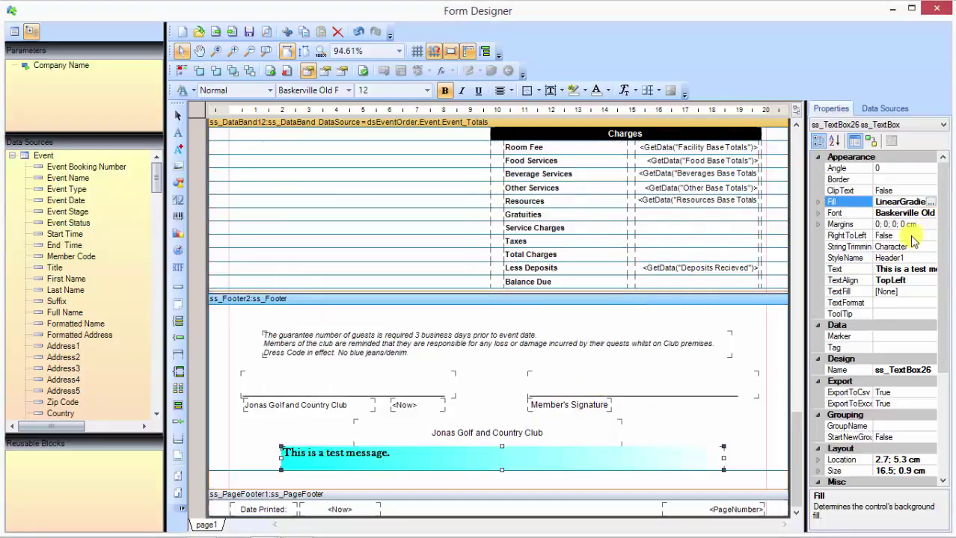
- Set the test message's text alignment to MiddleCenter within its box
left_click(912, 236)
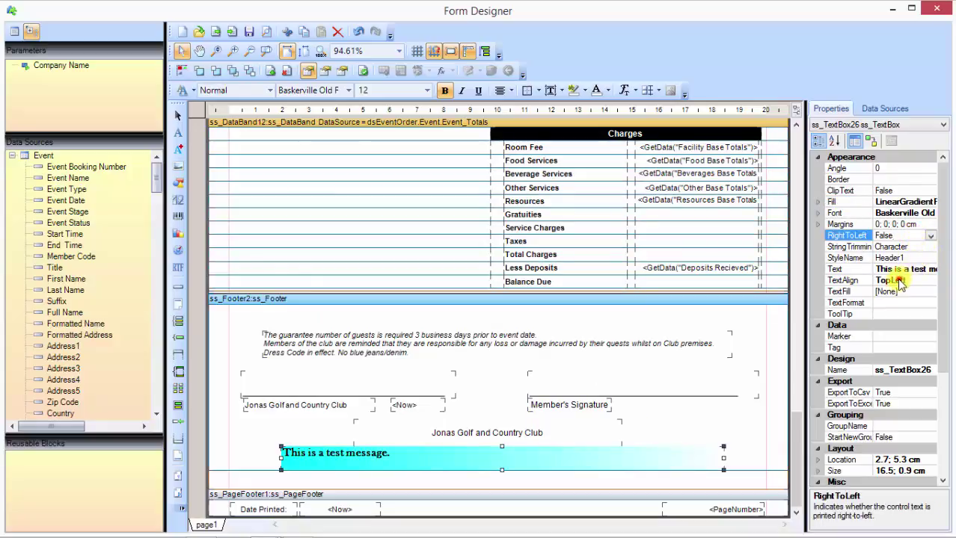
left_click(900, 281)
left_click(930, 280)
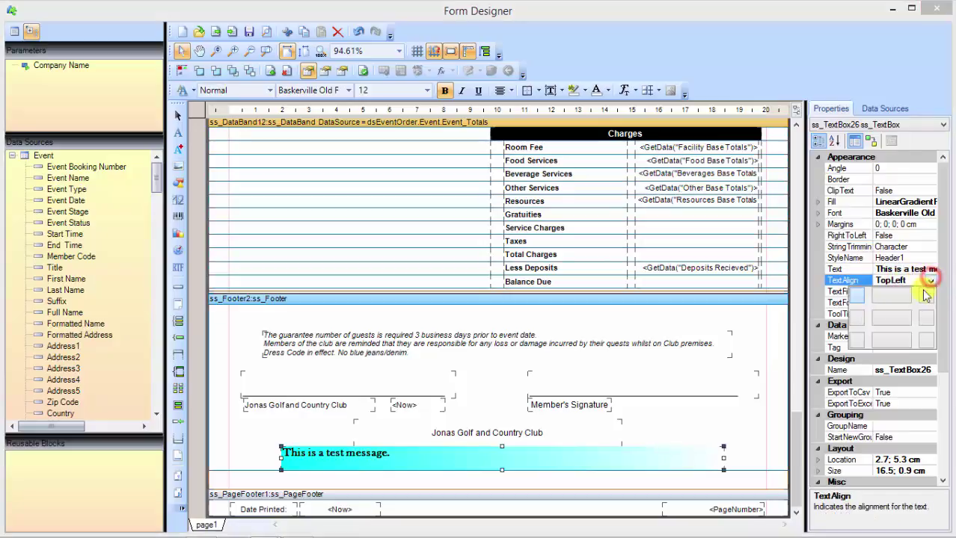
left_click(897, 318)
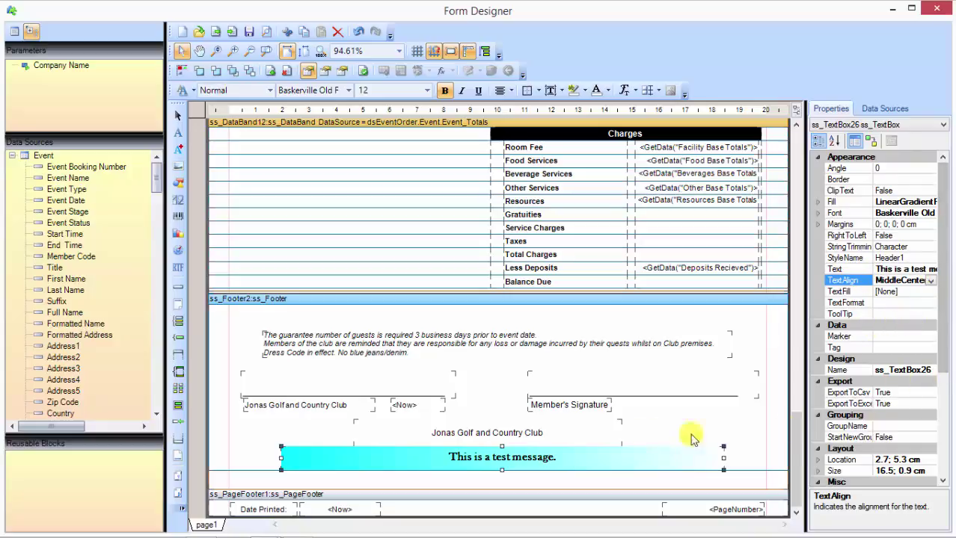
- Delete the test message box from the bottom of the footer
left_click(456, 458)
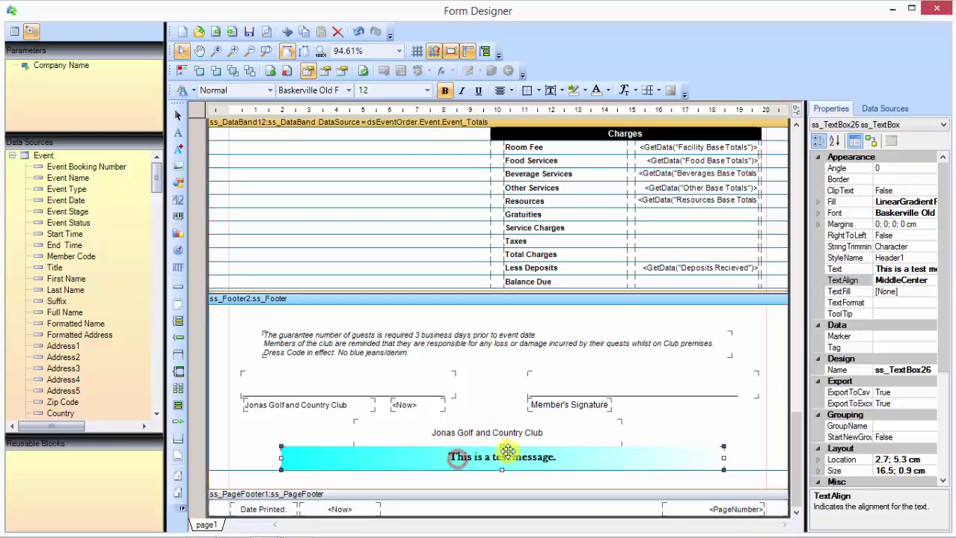
mouse_move(507, 452)
left_mouse_down()
mouse_move(497, 452)
mouse_move(517, 465)
mouse_move(524, 452)
mouse_move(508, 454)
left_mouse_up()
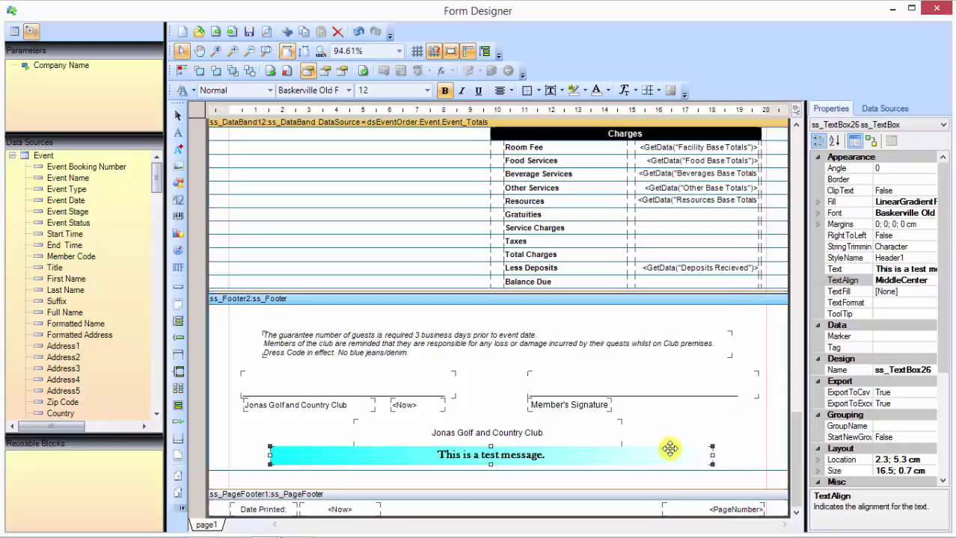
key("Delete")
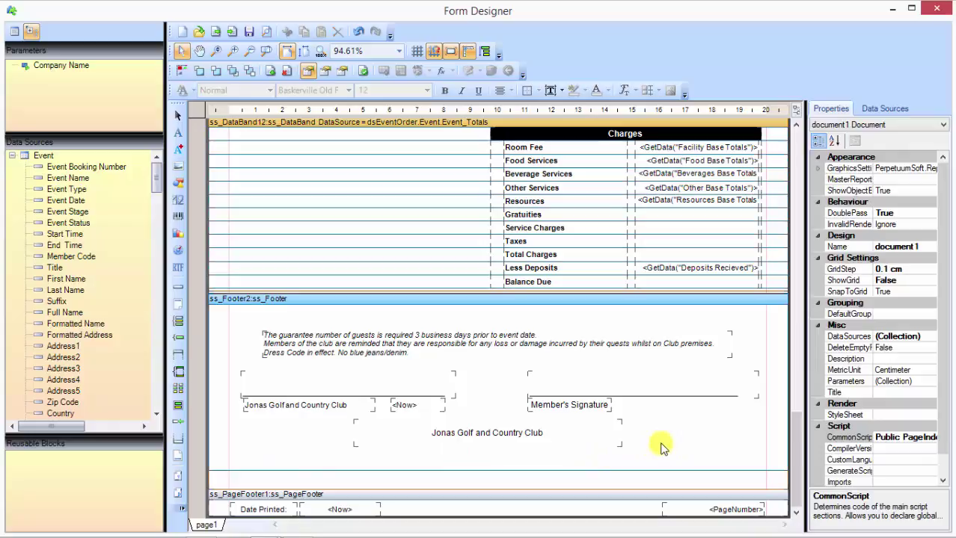
- Select the Service Charges label's text box in the Charges section, rather than its underlying band, and the Notes heading's text box
scroll(661, 447, "up", 3)
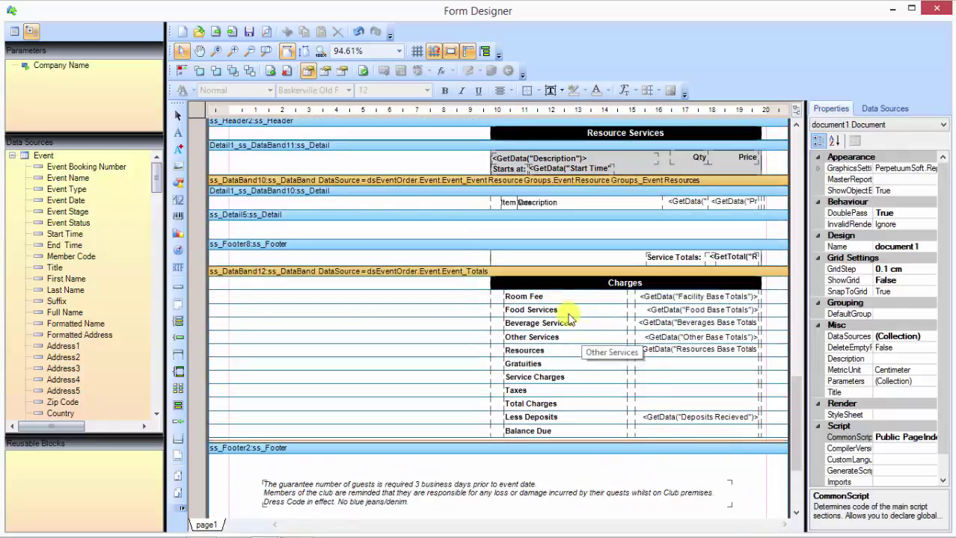
left_click(536, 298)
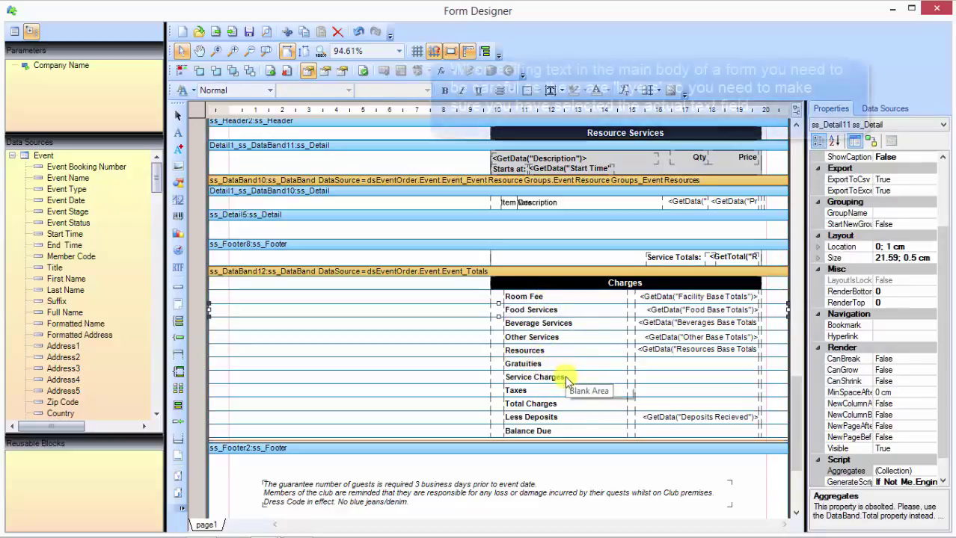
left_click(551, 378)
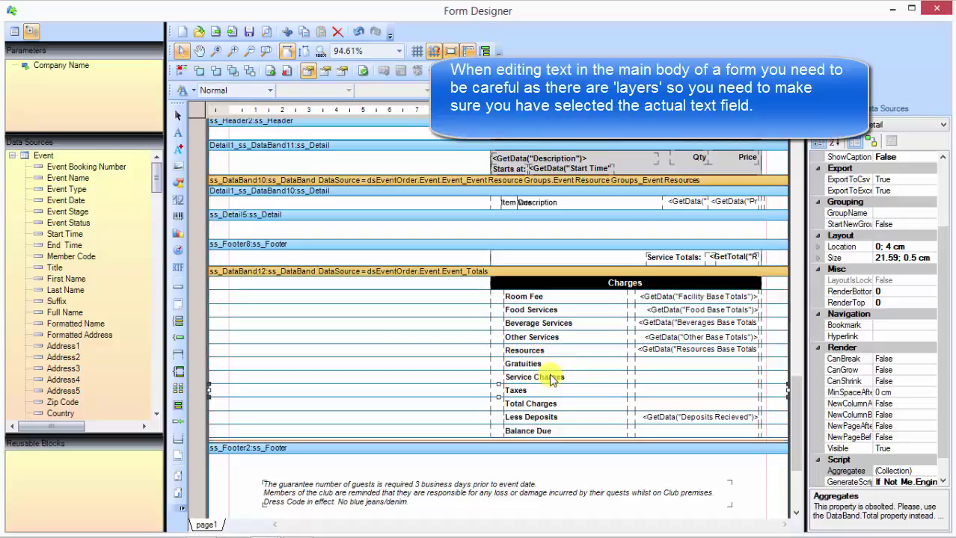
left_click(545, 376)
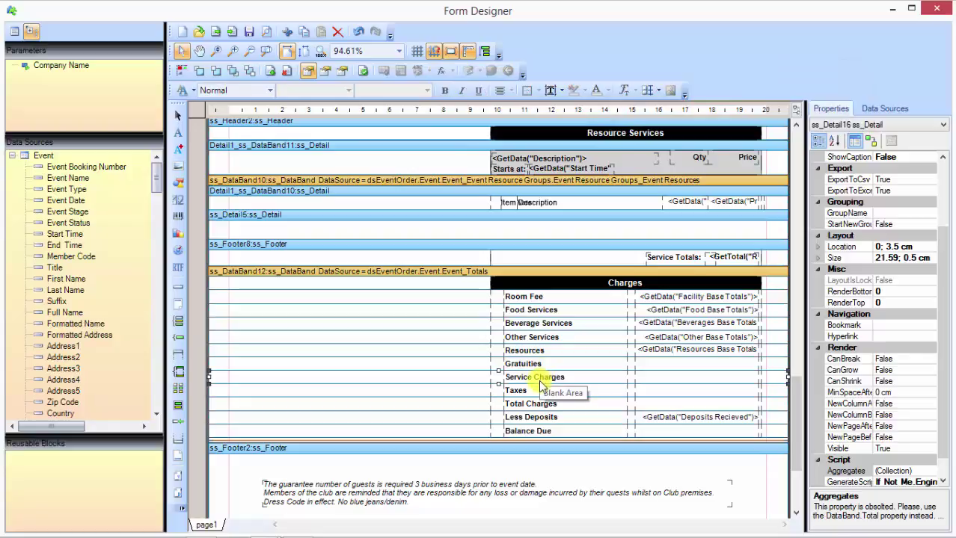
left_click(539, 383)
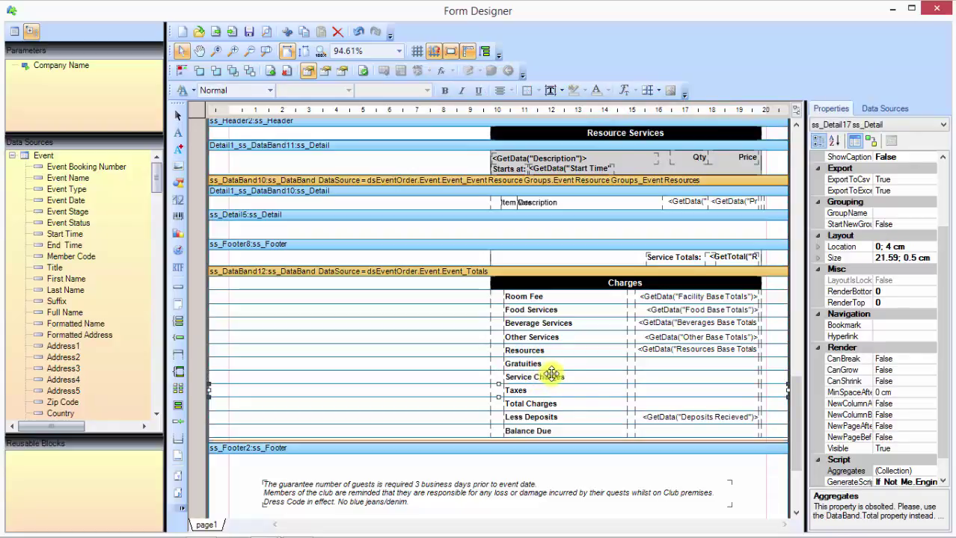
left_click(553, 375)
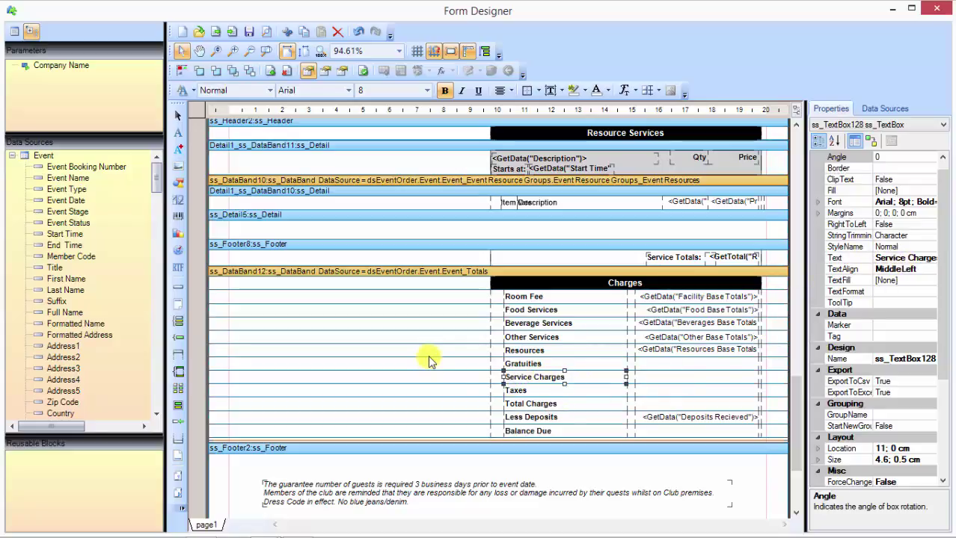
scroll(428, 362, "up", 5)
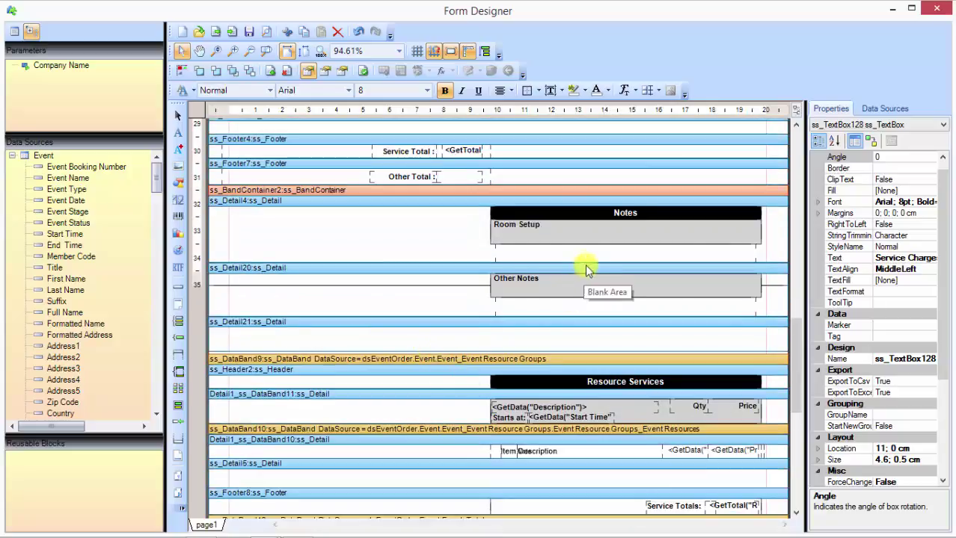
left_click(639, 212)
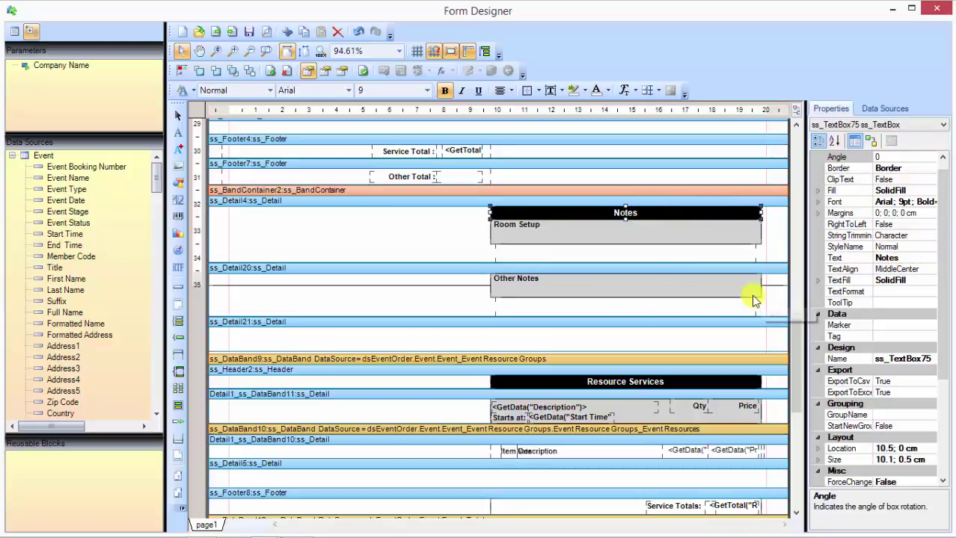
- Resize the logo in the page header to about 1.5 by 1.5 cm and position it at about 1.1; 0.1 cm
scroll(753, 299, "up", 3)
scroll(752, 299, "up", 20)
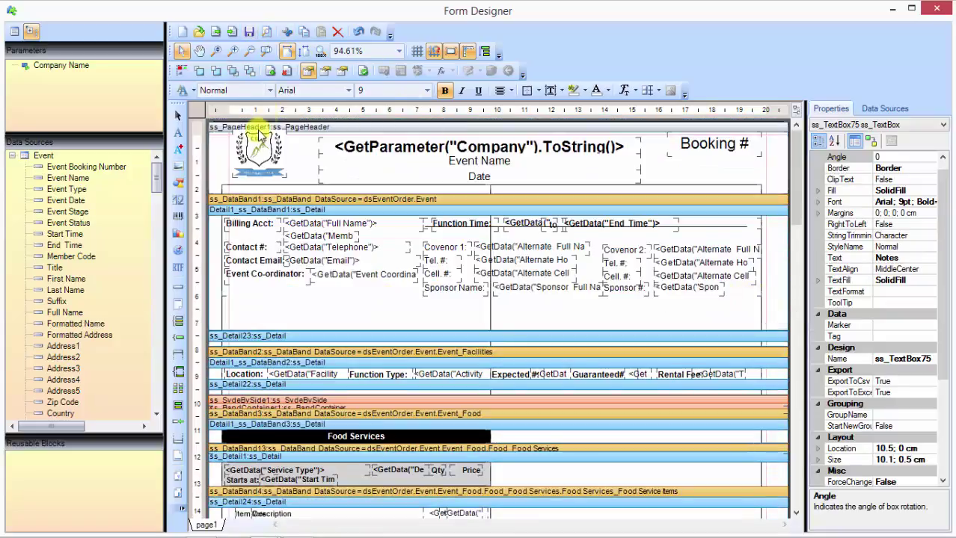
left_click(263, 160)
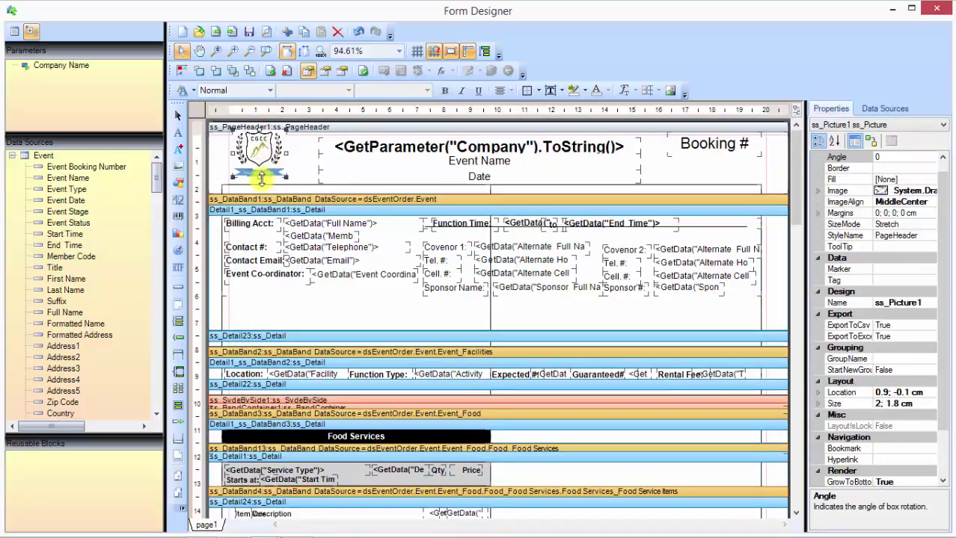
left_click_drag(259, 177, 336, 142)
left_click_drag(258, 147, 264, 152)
- Save the form design and check it in a report preview
left_click(249, 33)
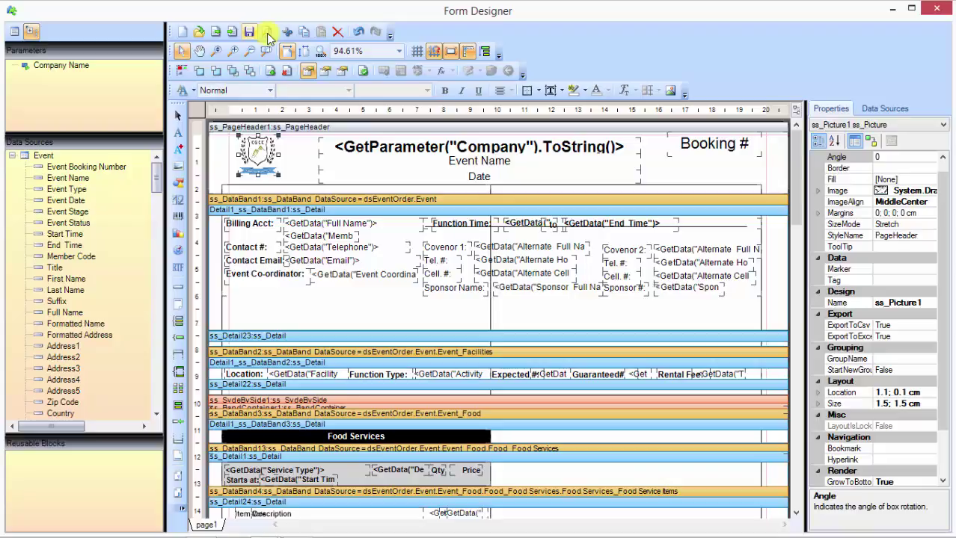
left_click(267, 35)
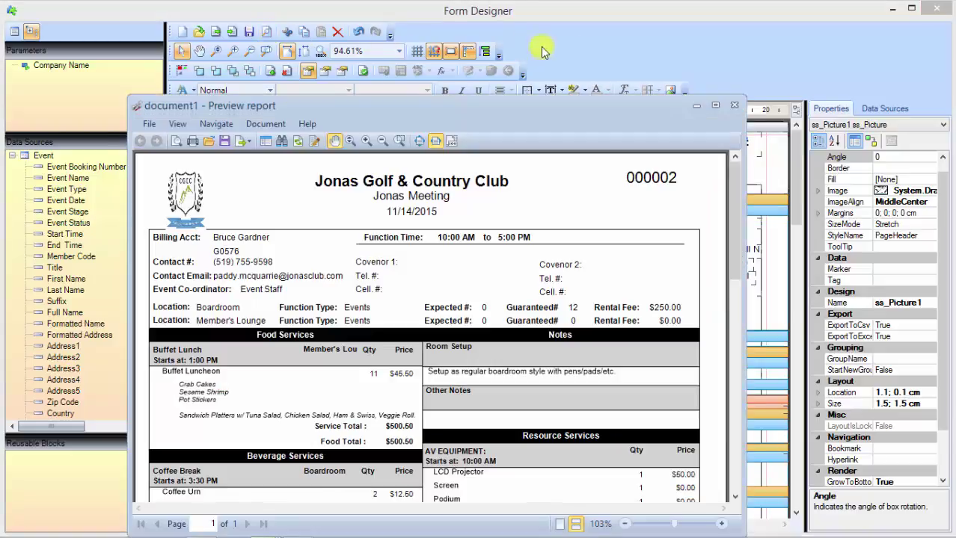
left_click(734, 105)
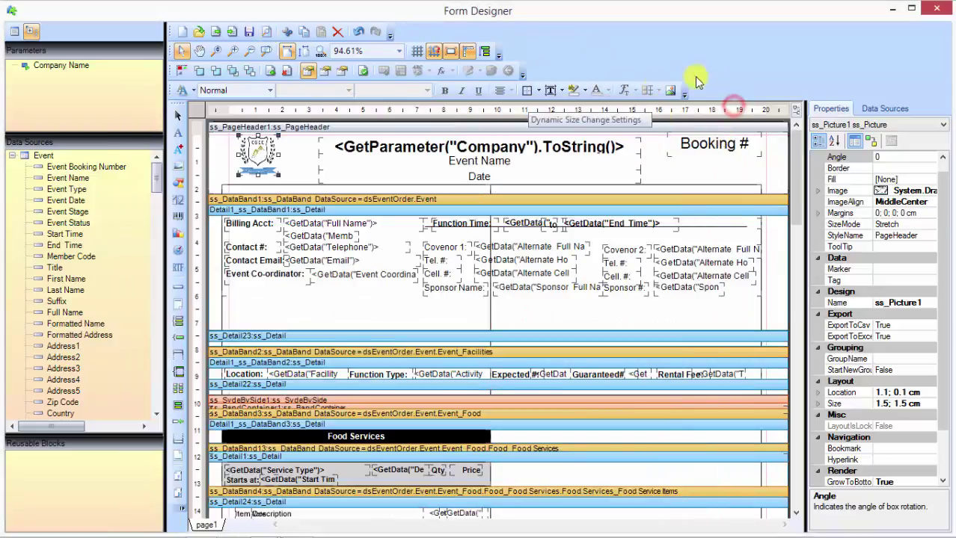
- Close the advanced form designer and save the Country Club Event Order record in the forms list
left_click(936, 7)
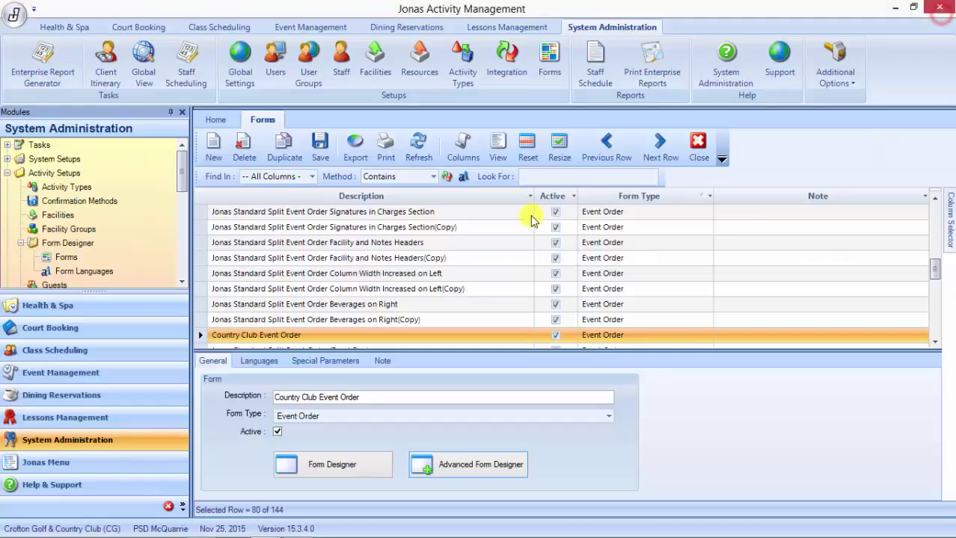
left_click(319, 149)
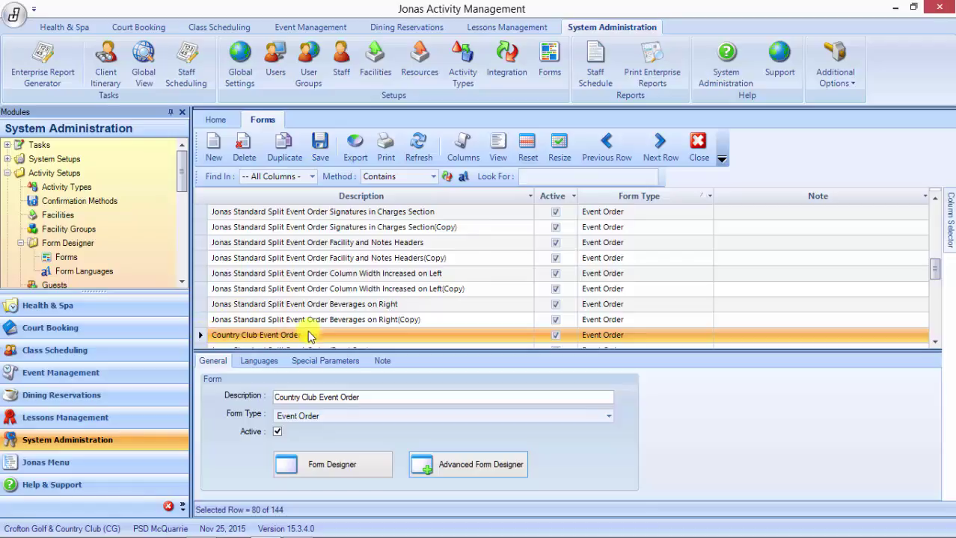